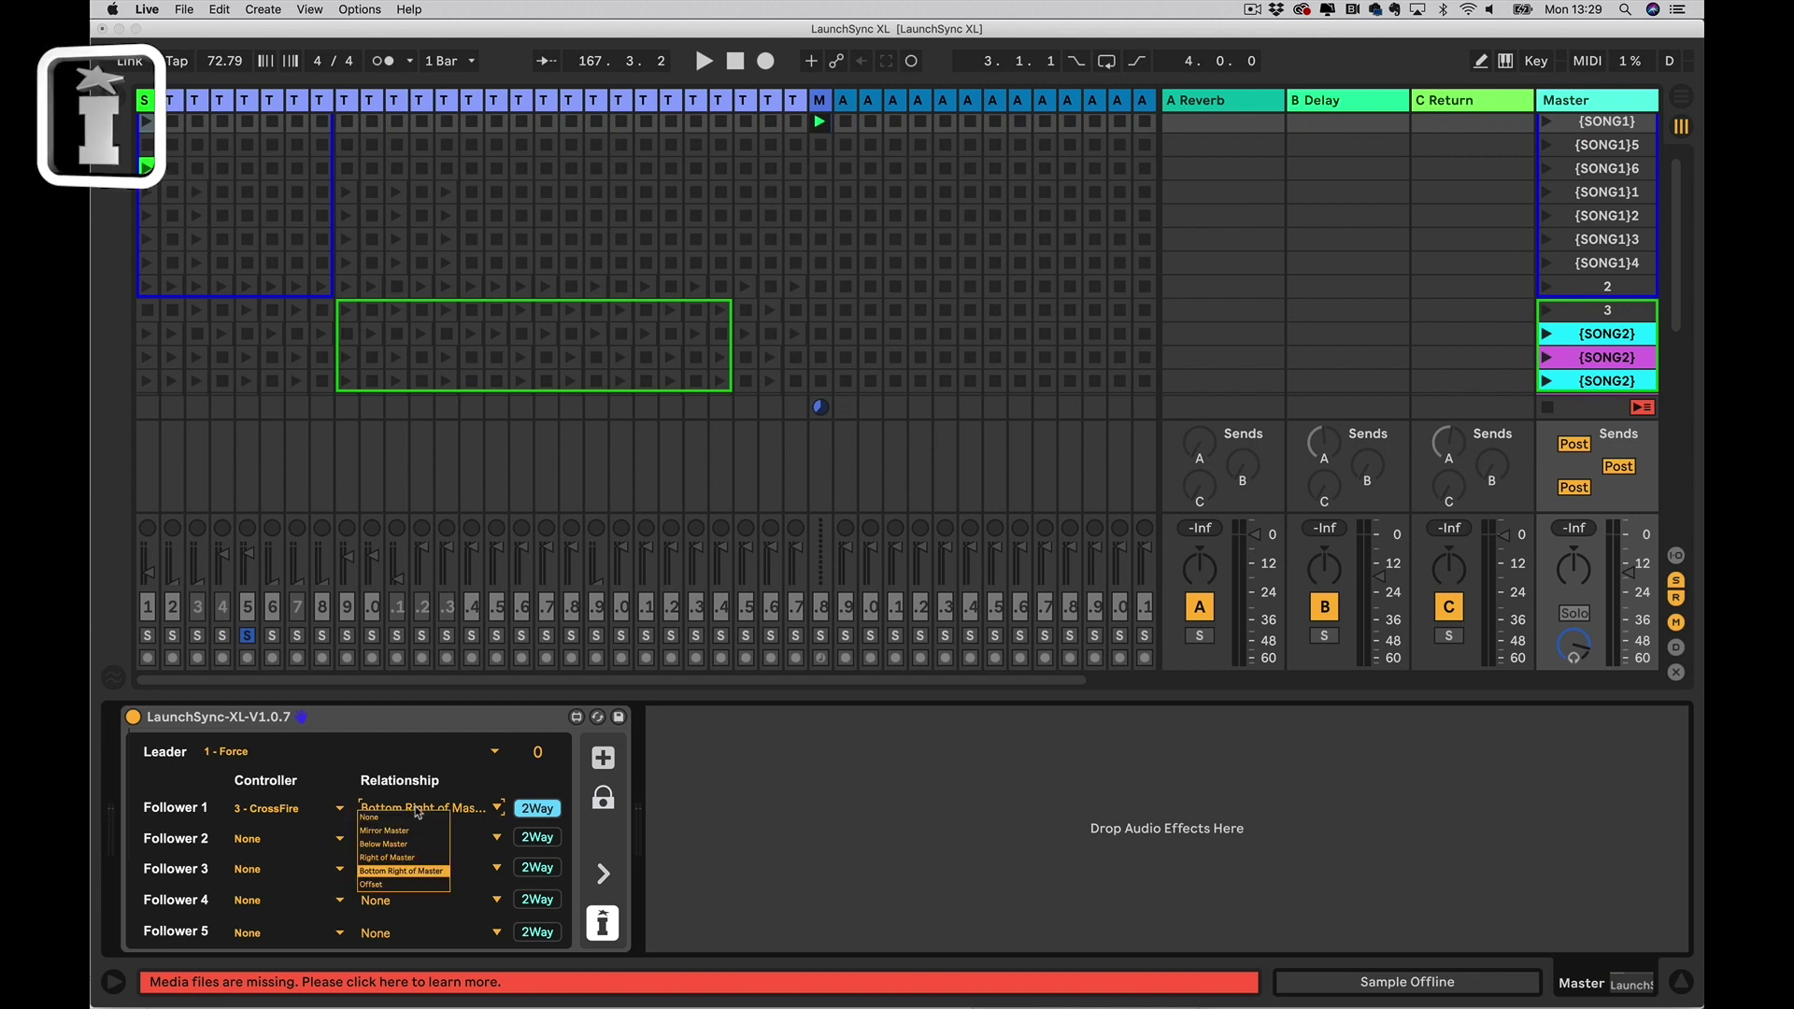
# - Set Follower 1's relationship to the leader to Offset
pyautogui.click(402, 886)
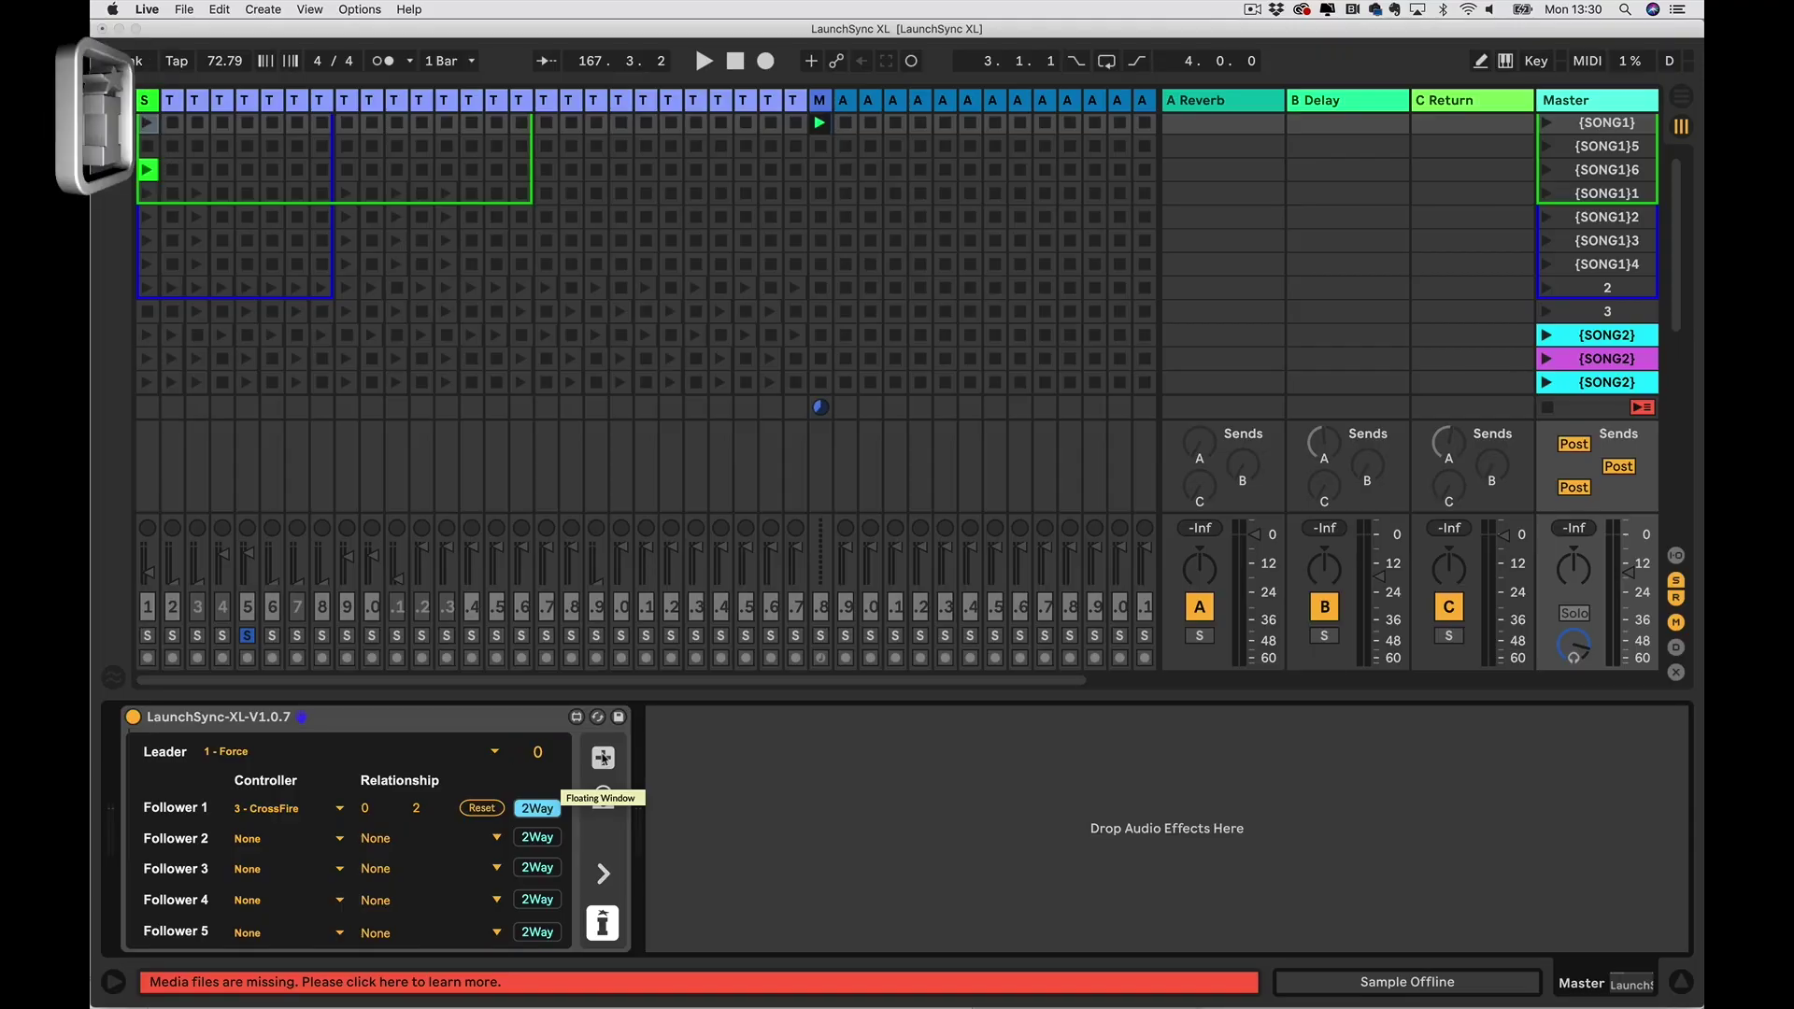
# - Open the floating Encoders window, move it over the clip grid to view it, and close it again
pyautogui.click(603, 757)
pyautogui.moveTo(714, 509); pyautogui.dragTo(759, 194)
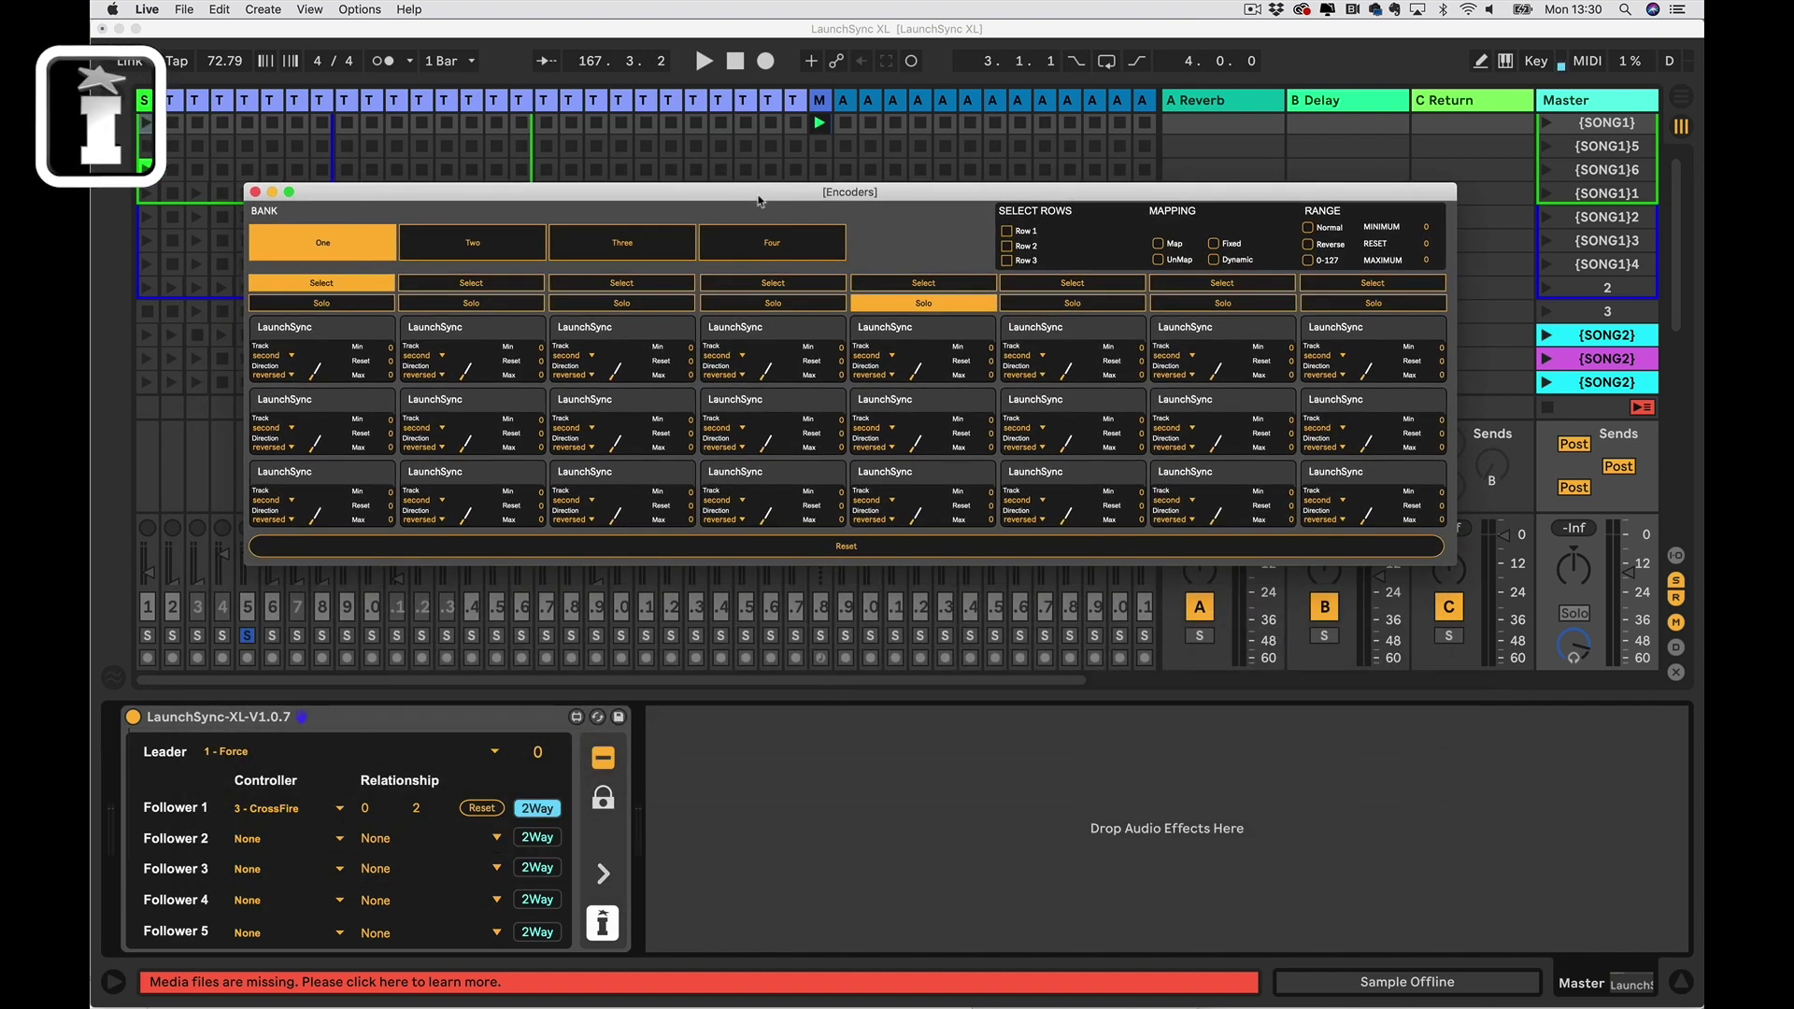
pyautogui.click(598, 759)
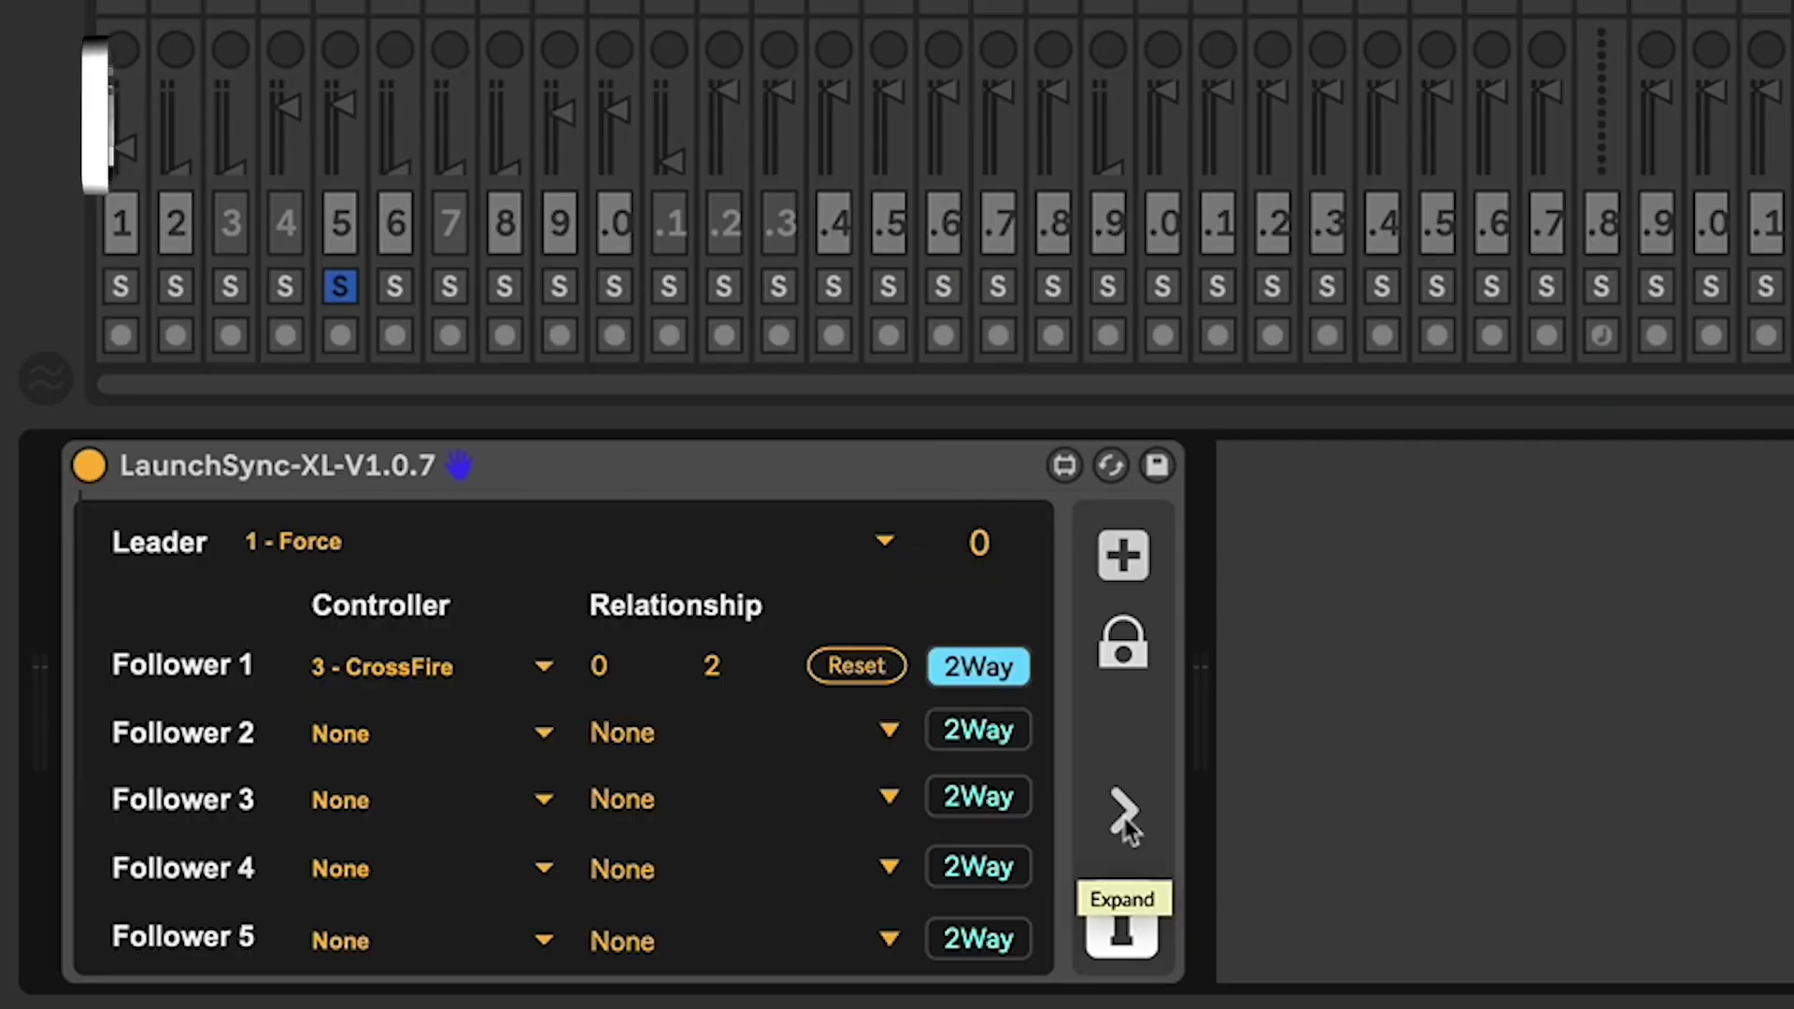
# - Expand the LaunchSync device and move the leader grid in 1 x 1 mode to the right, down and back up
pyautogui.click(1126, 820)
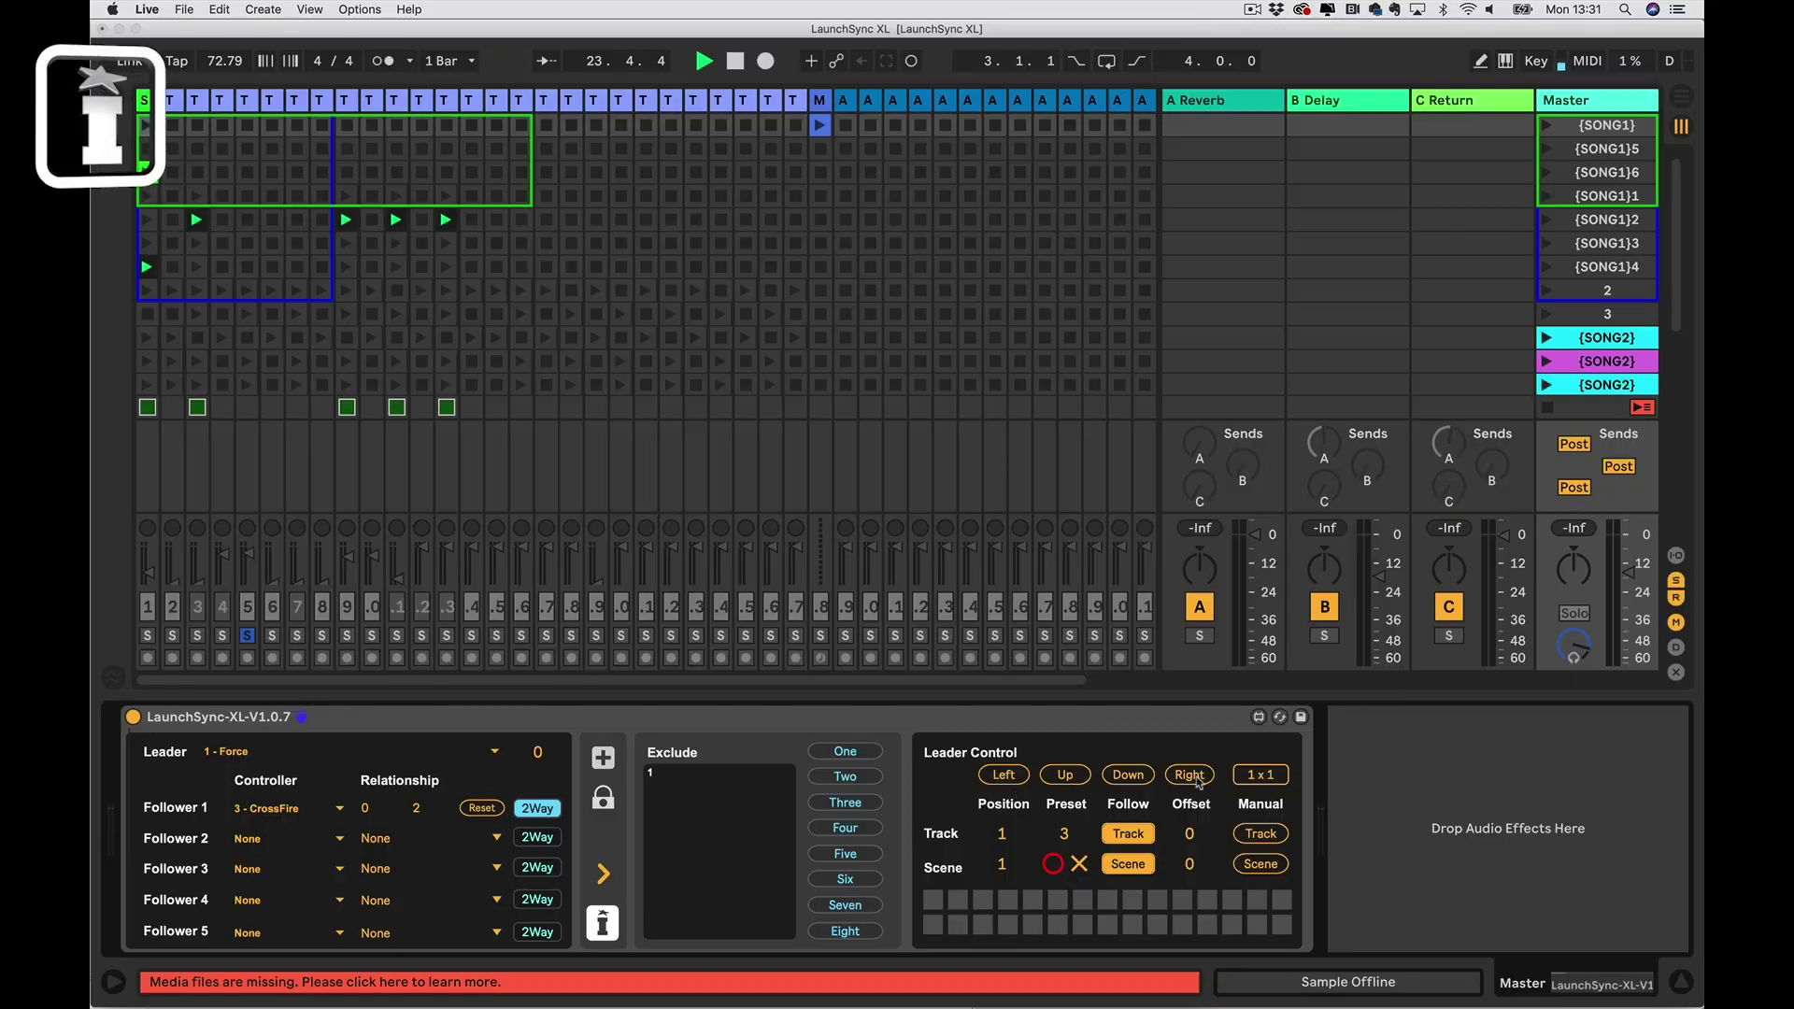
pyautogui.click(1196, 778)
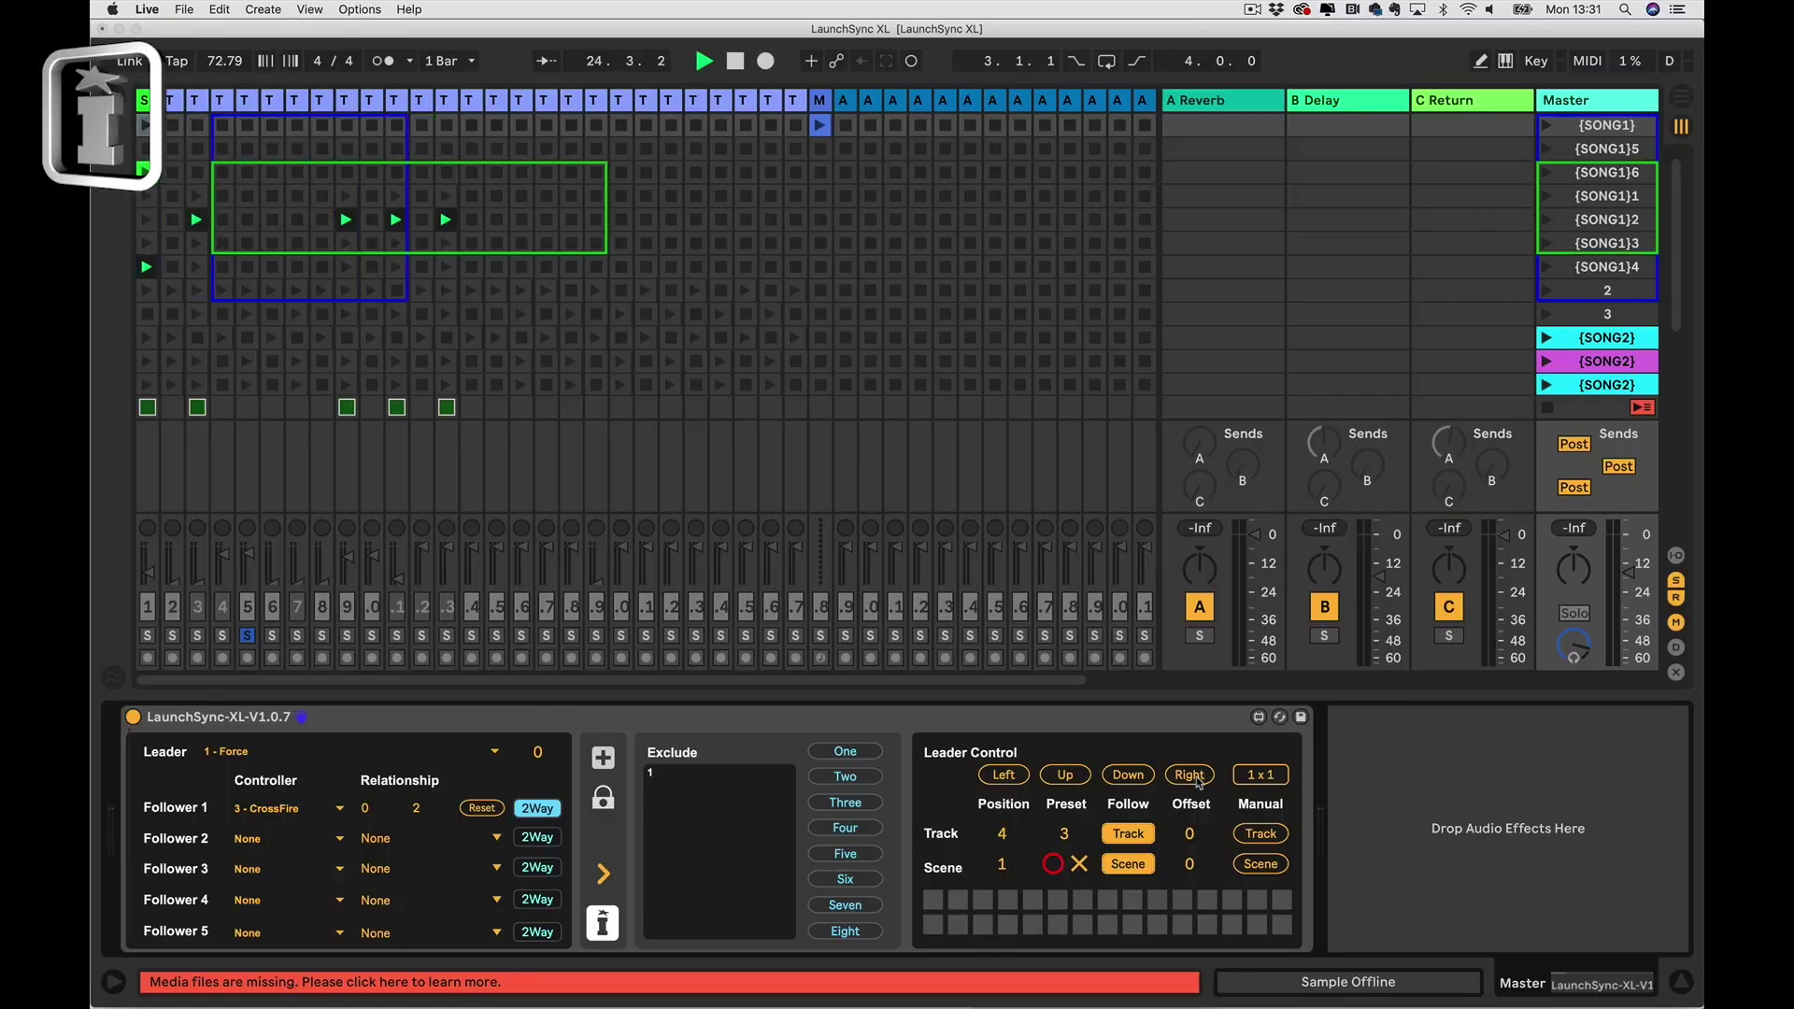
pyautogui.click(1141, 777)
pyautogui.click(1126, 776)
pyautogui.click(1065, 776)
# - Move the leader grid by whole banks right, down, up and left in Bank mode, and set its scene position to 1
pyautogui.press('super+m')
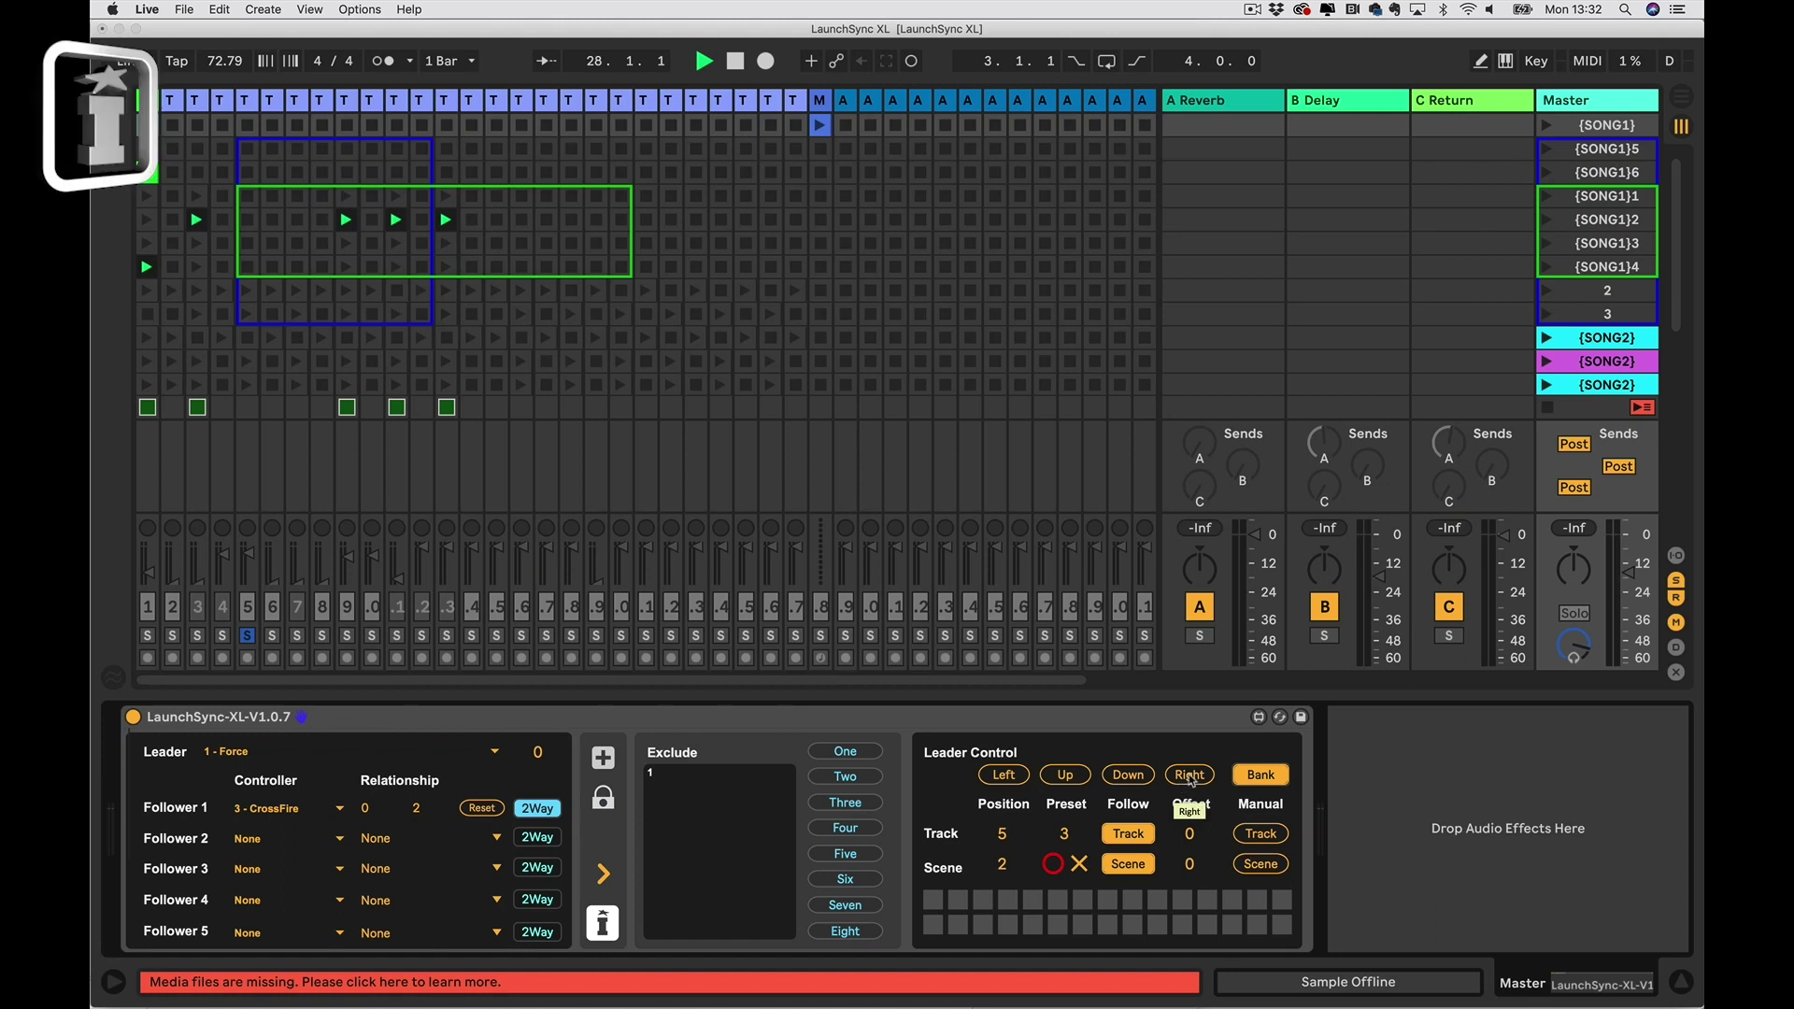
pyautogui.click(1190, 777)
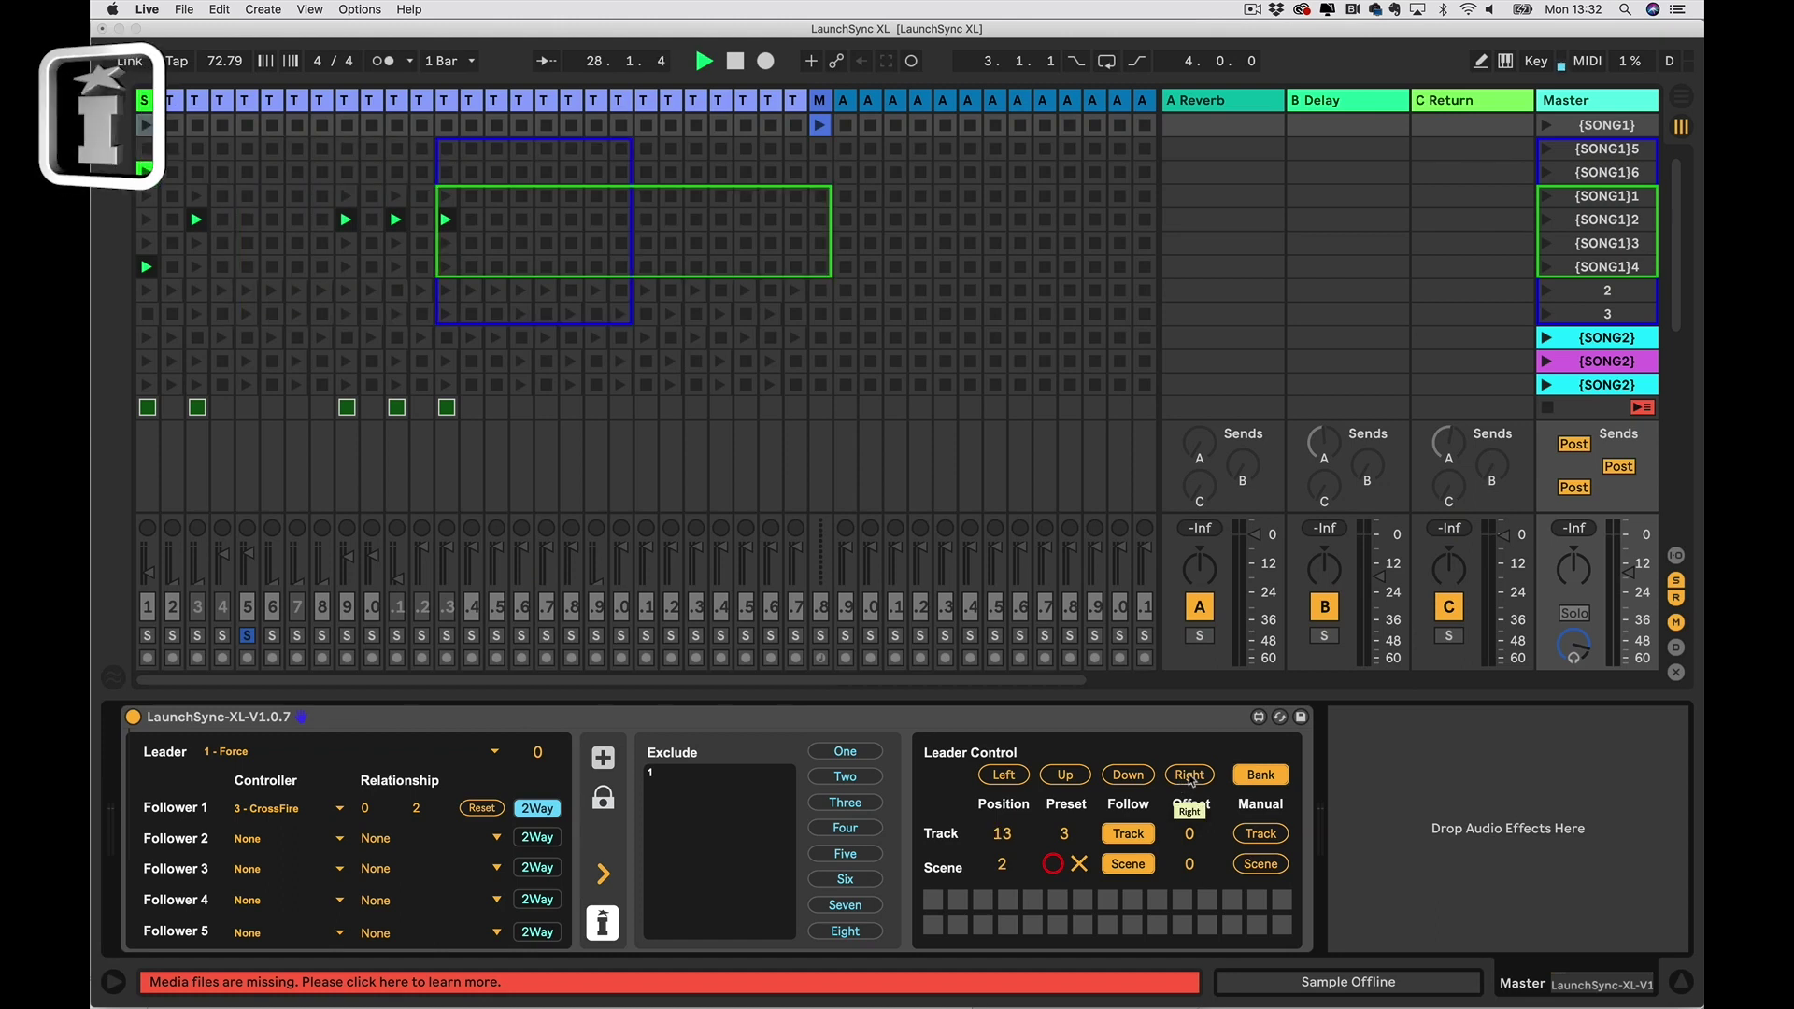
pyautogui.click(1128, 775)
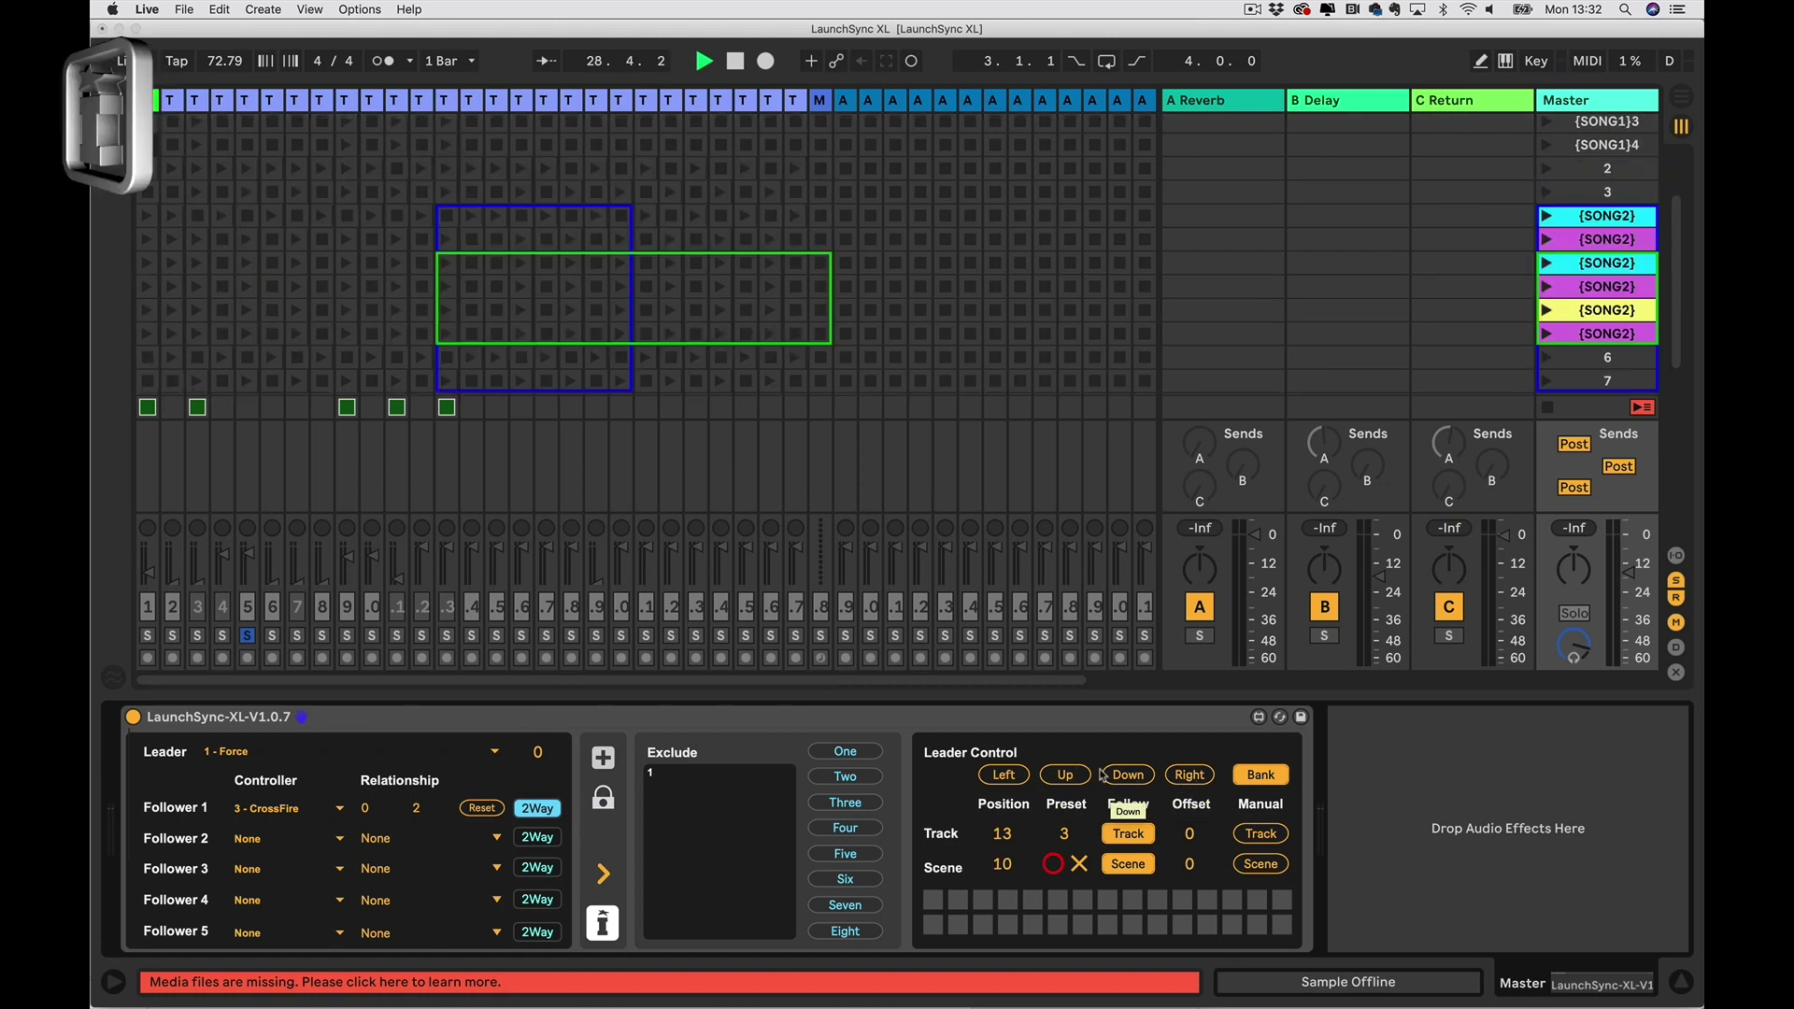
pyautogui.click(1070, 776)
pyautogui.click(1007, 776)
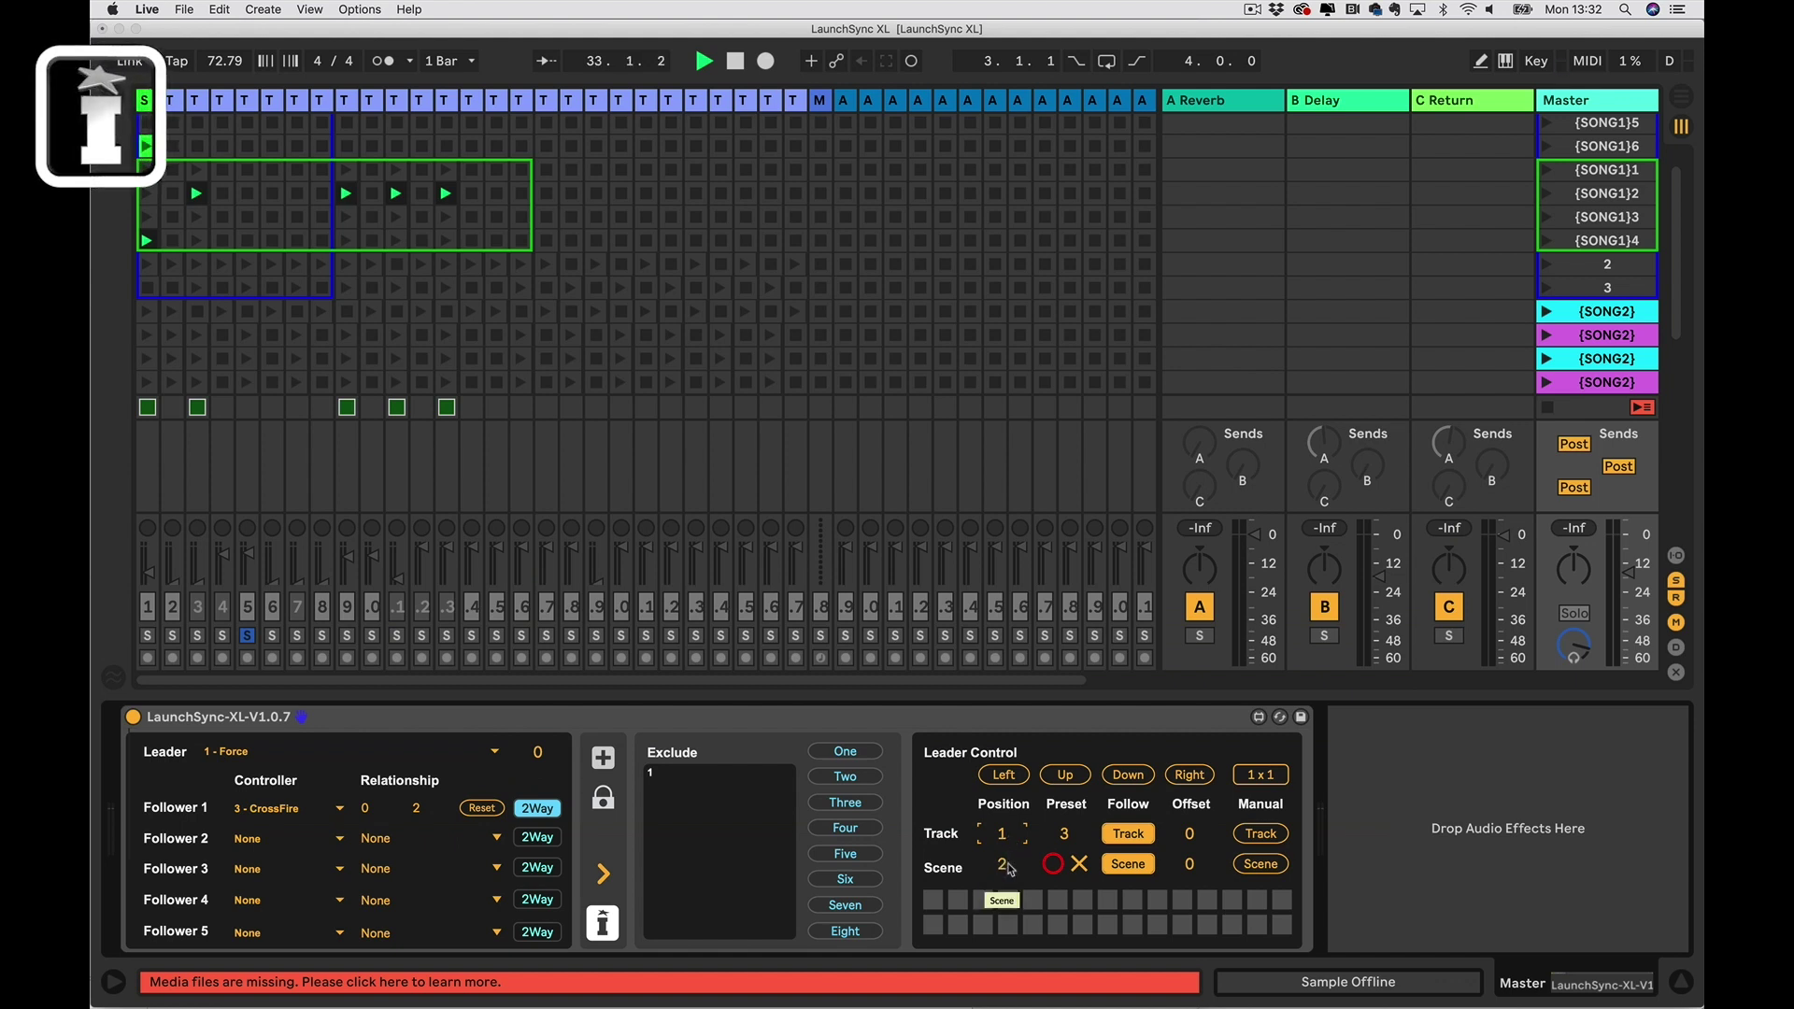
pyautogui.scroll(1, 1011, 871)
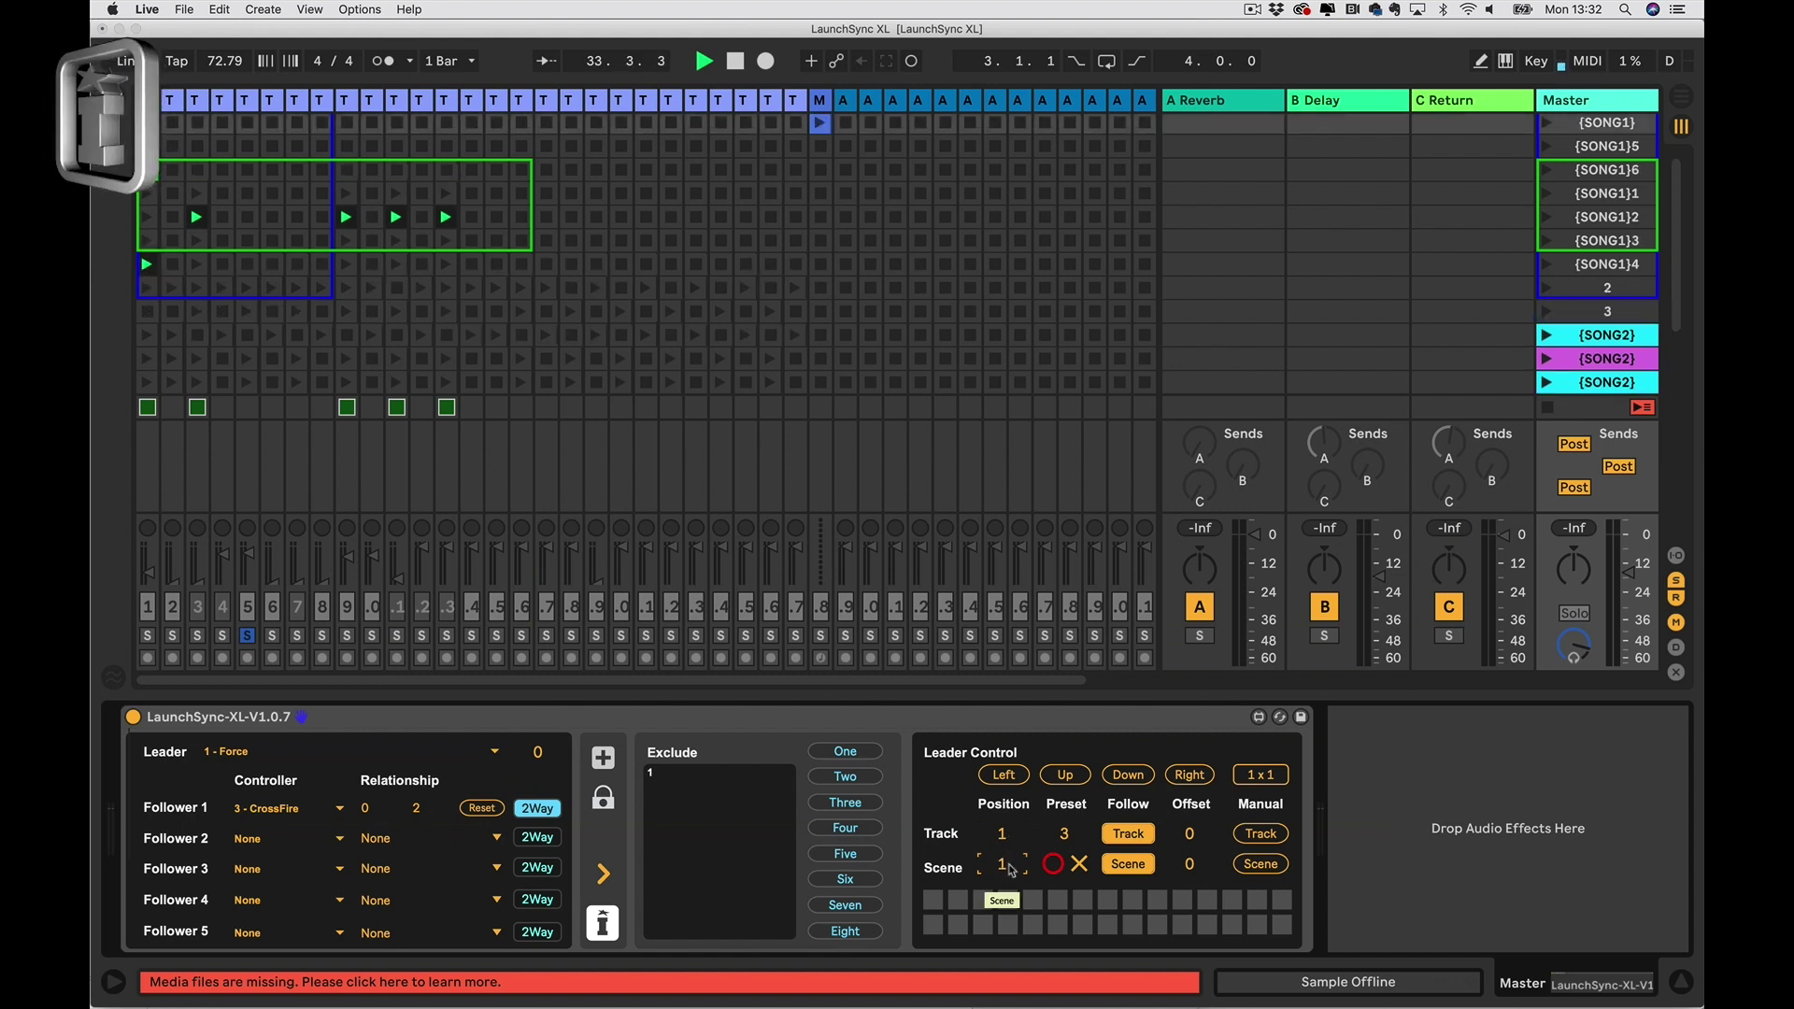
# - Toggle the leader's Track and Scene Follow options off and on, and select scene {SONG1}2 and the sixth track
pyautogui.click(1138, 834)
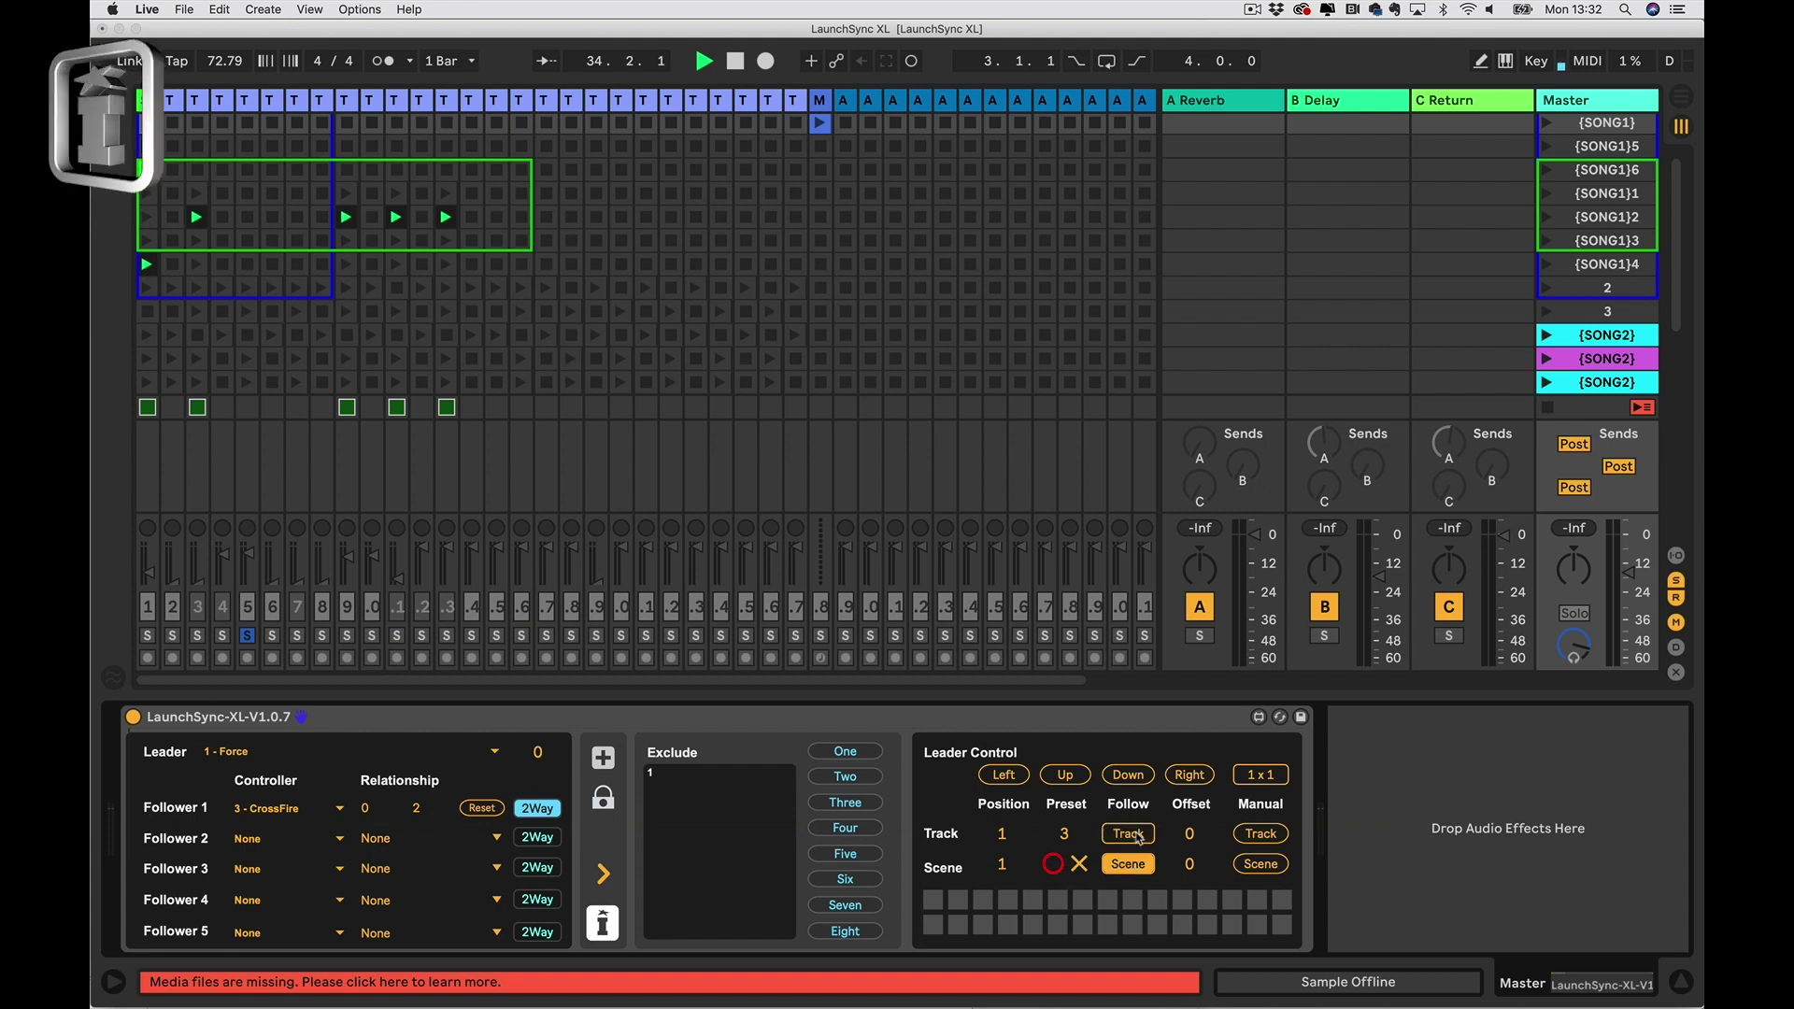
pyautogui.click(1140, 866)
pyautogui.click(1136, 838)
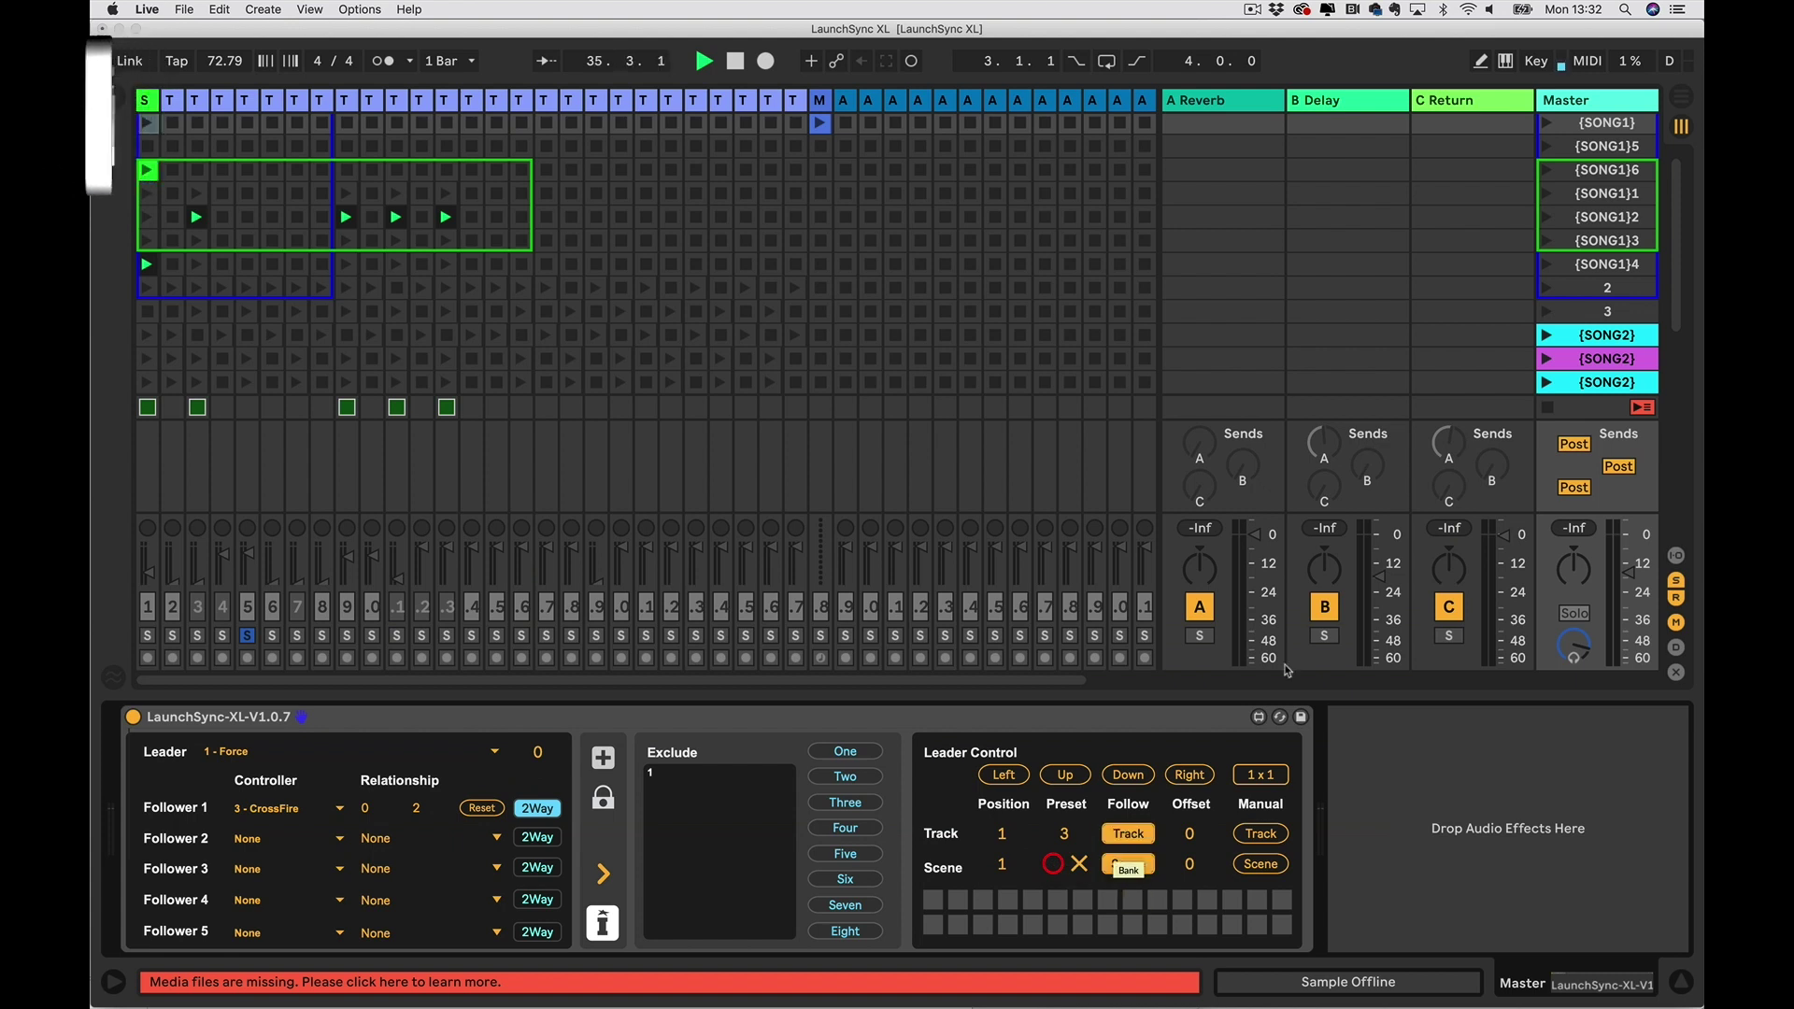
pyautogui.click(1601, 217)
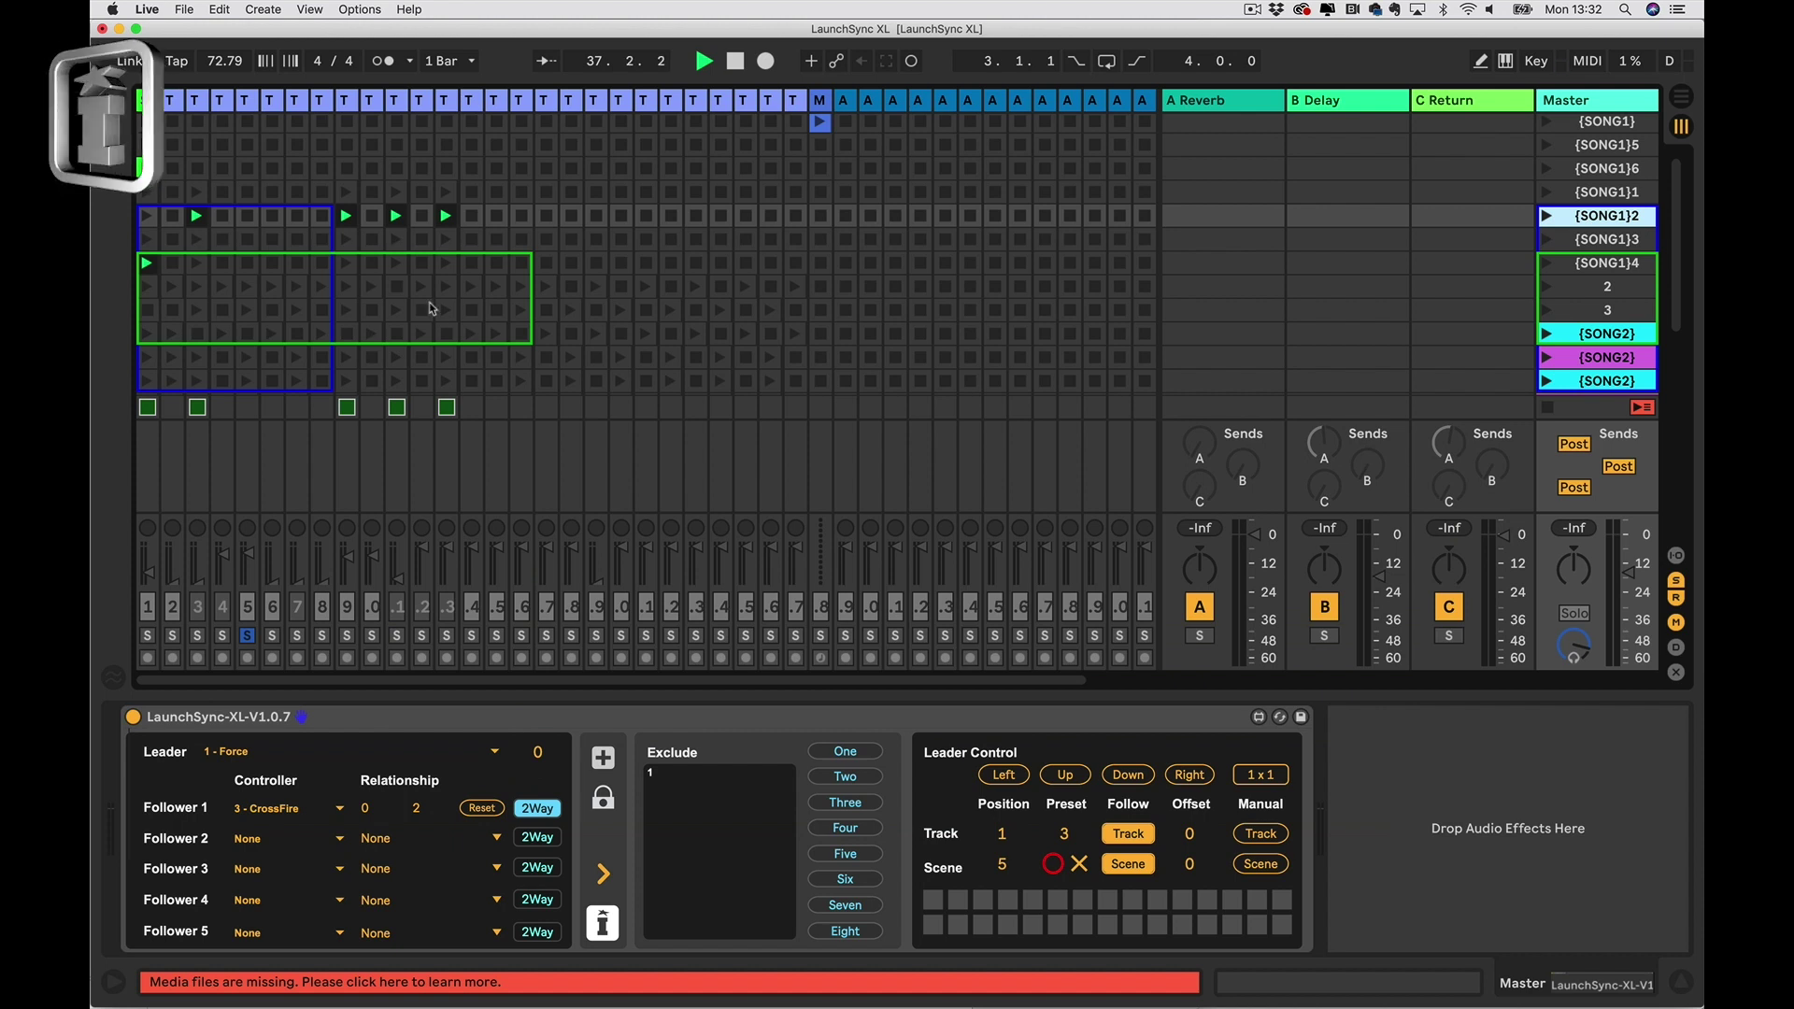
pyautogui.click(269, 101)
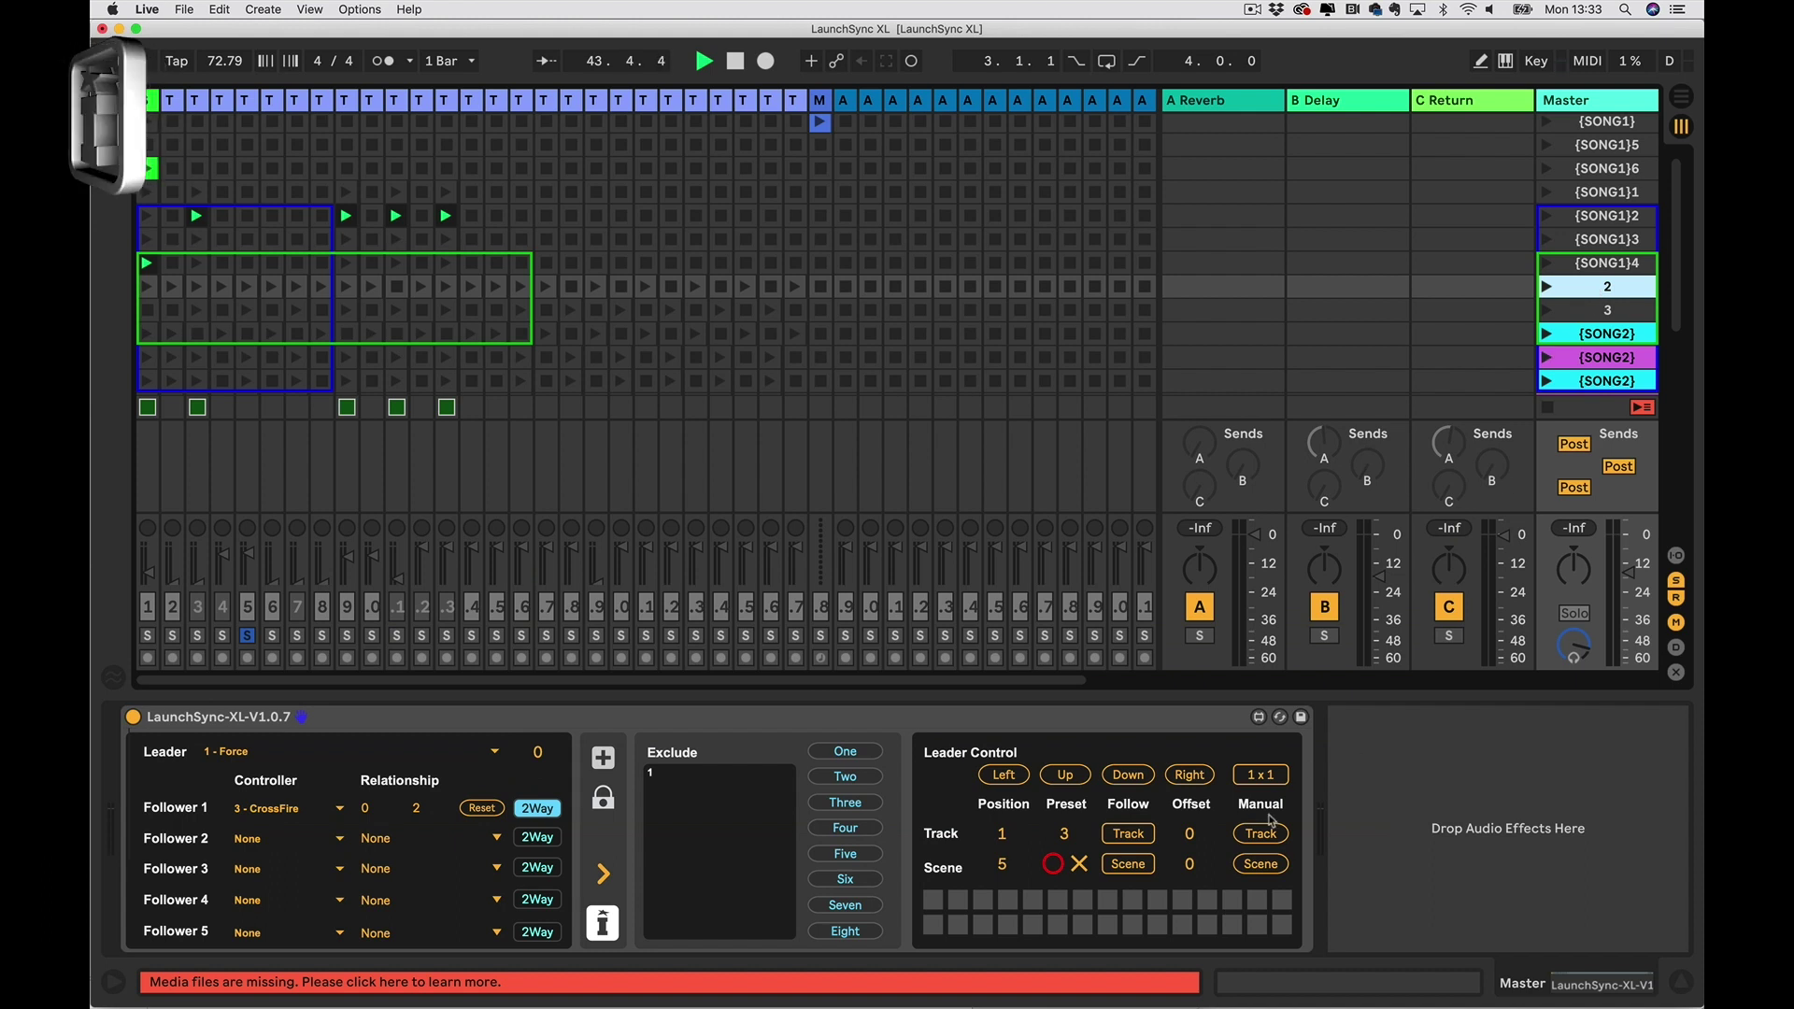
# - Manually update the leader's scene position, enable Track and Scene Follow, and select scene {SONG1}3
pyautogui.click(1260, 865)
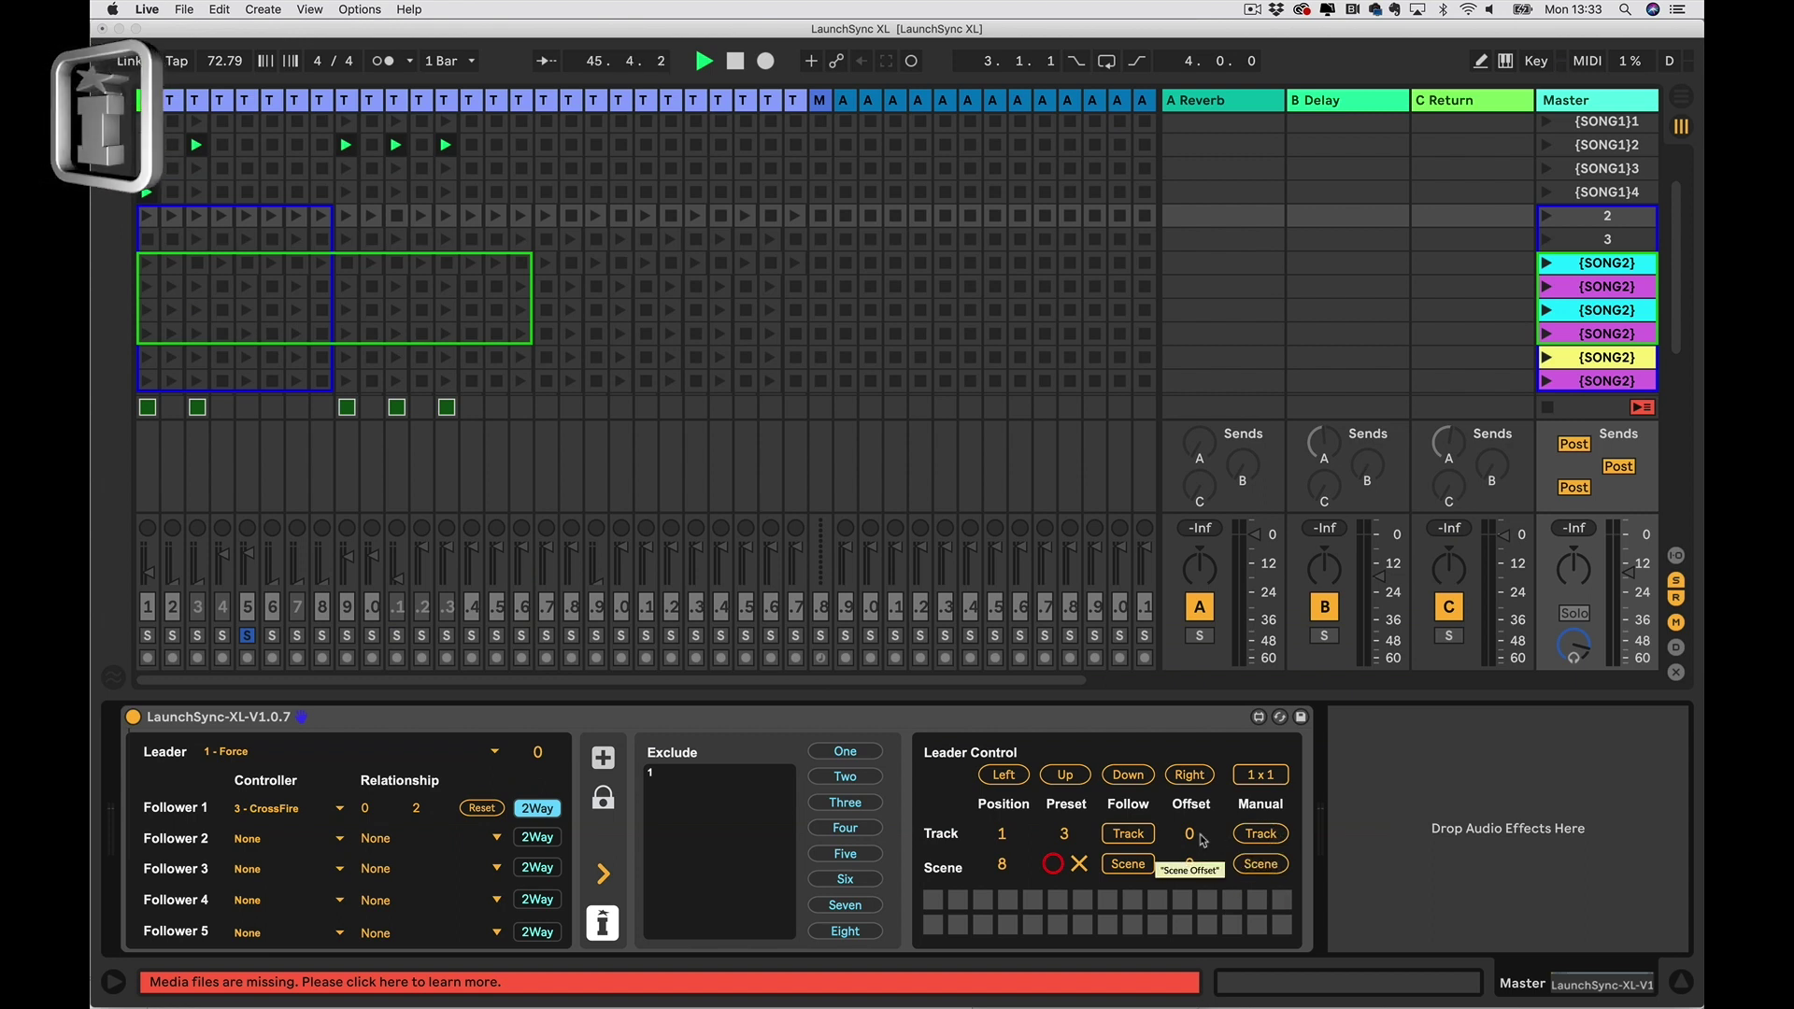
pyautogui.click(1128, 833)
pyautogui.click(1132, 866)
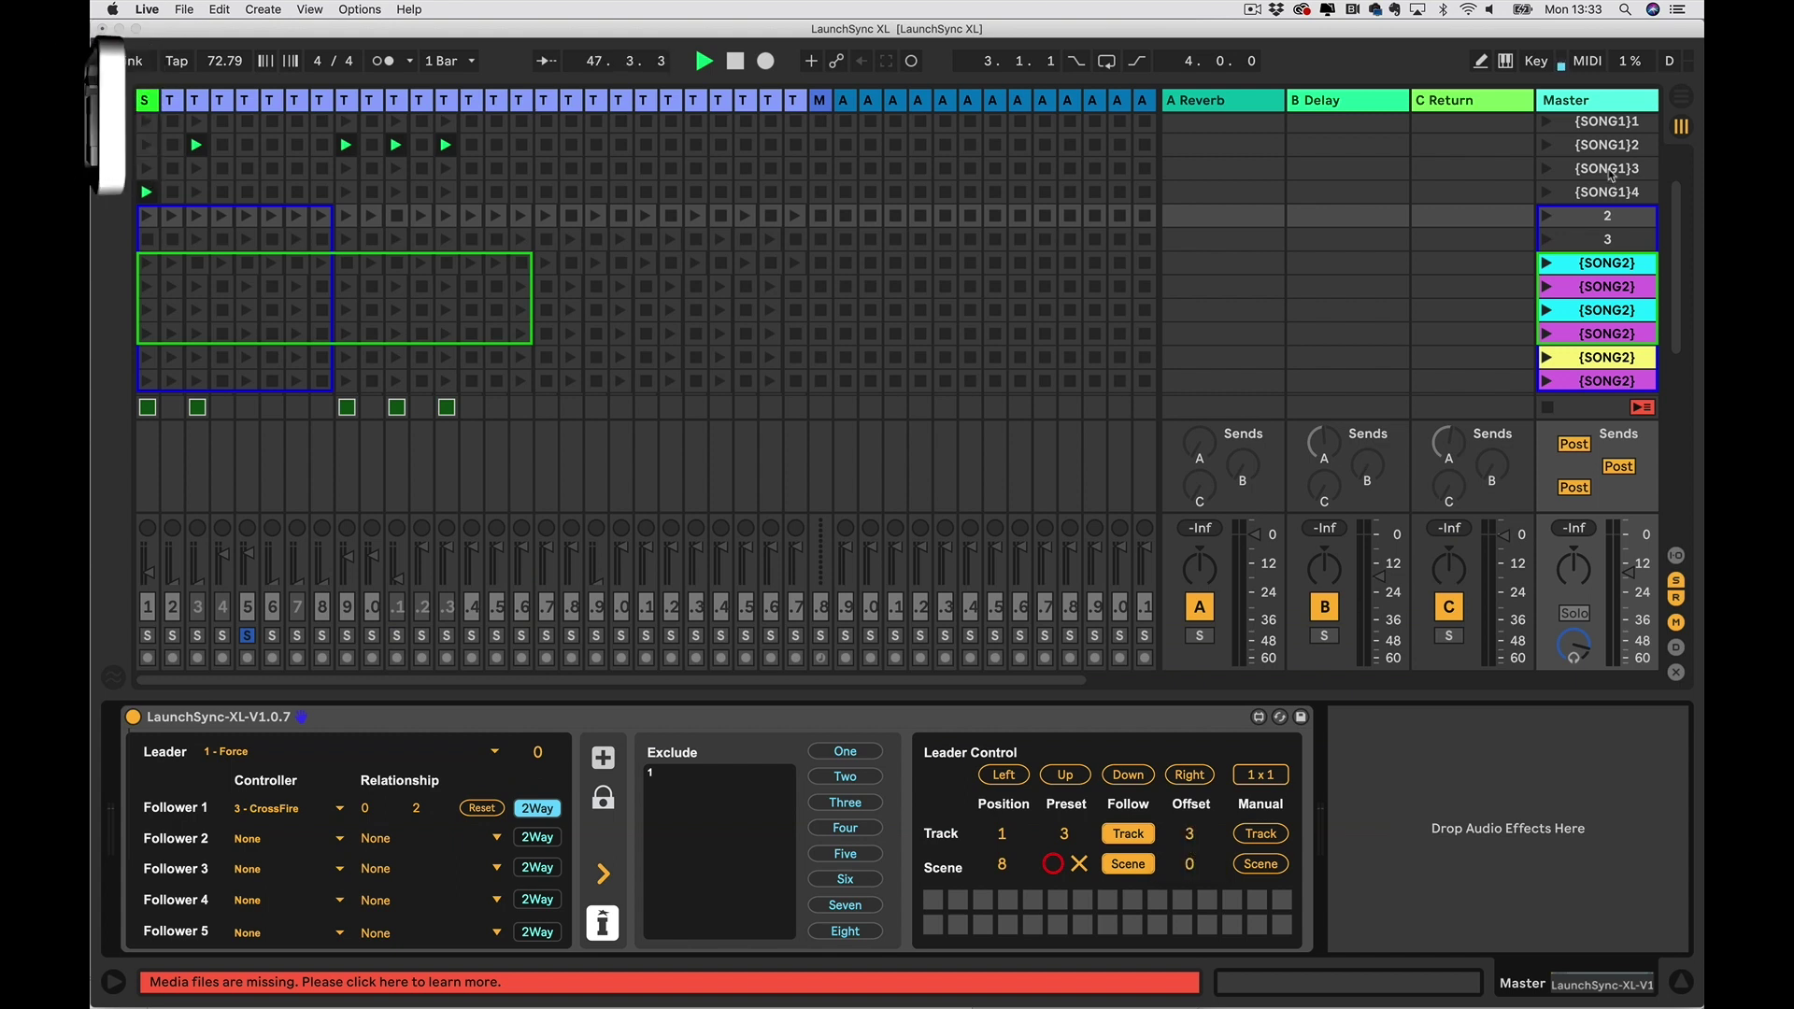
pyautogui.click(1608, 170)
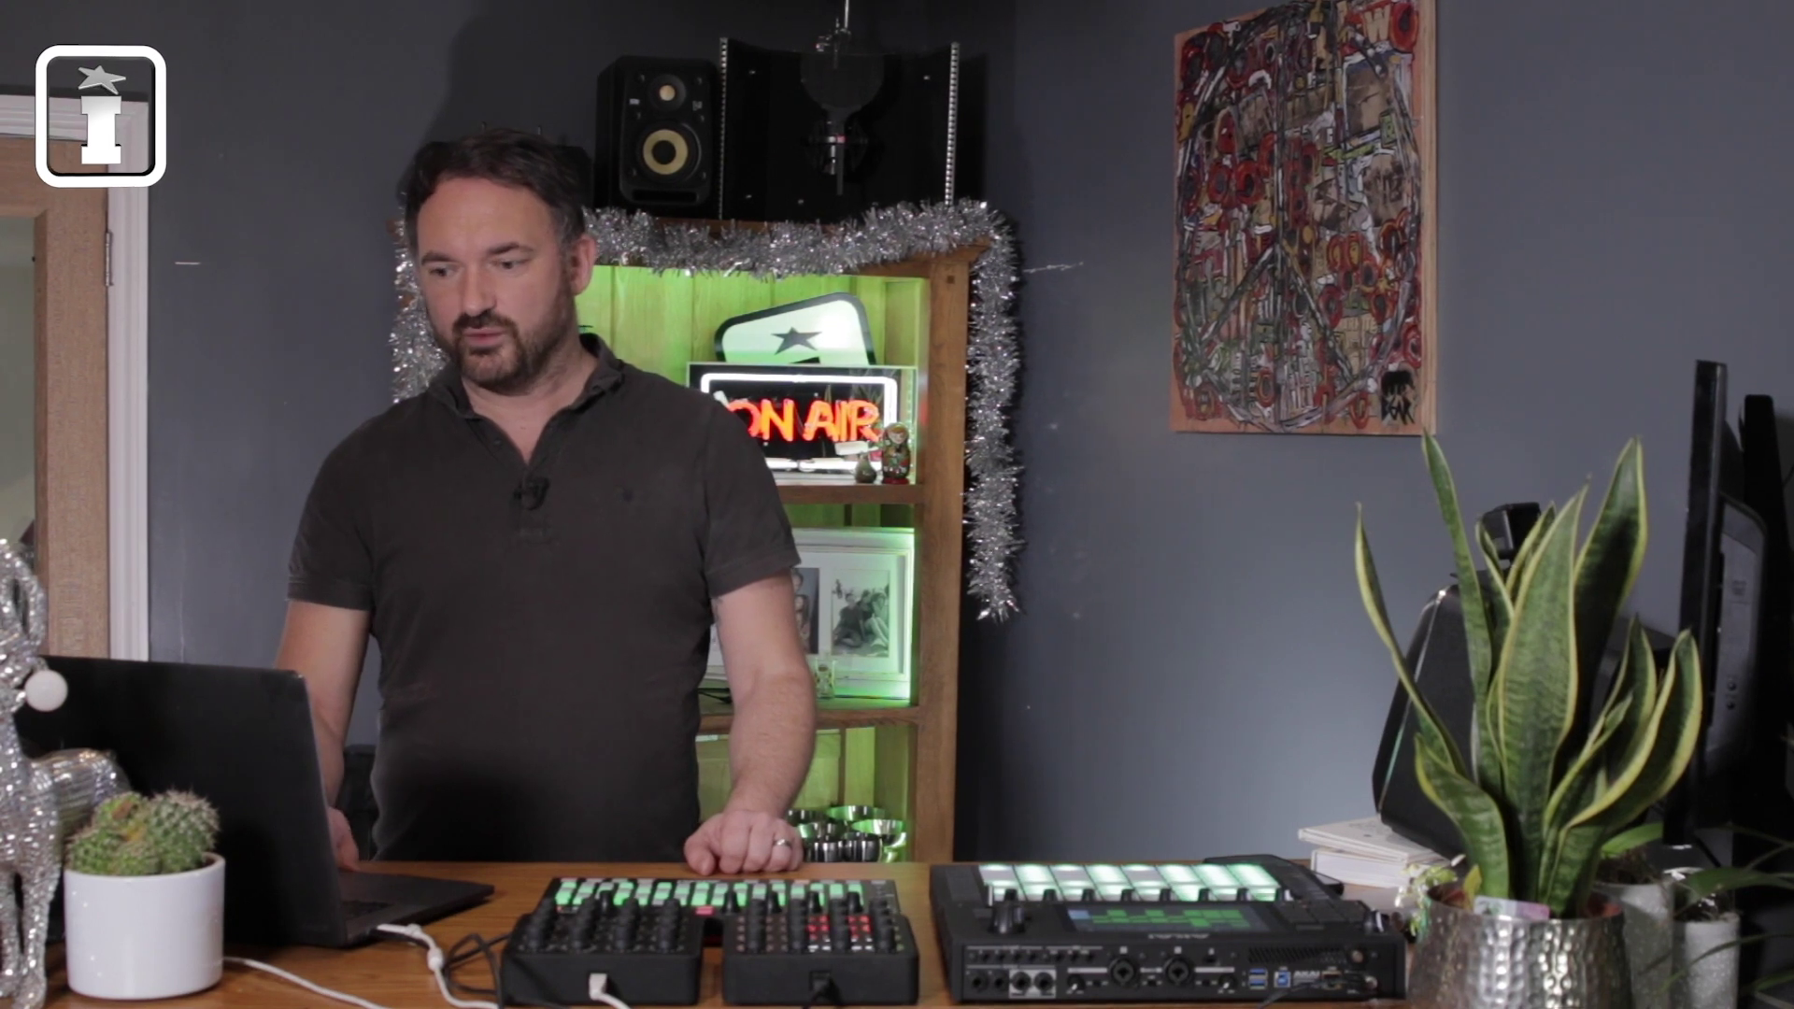
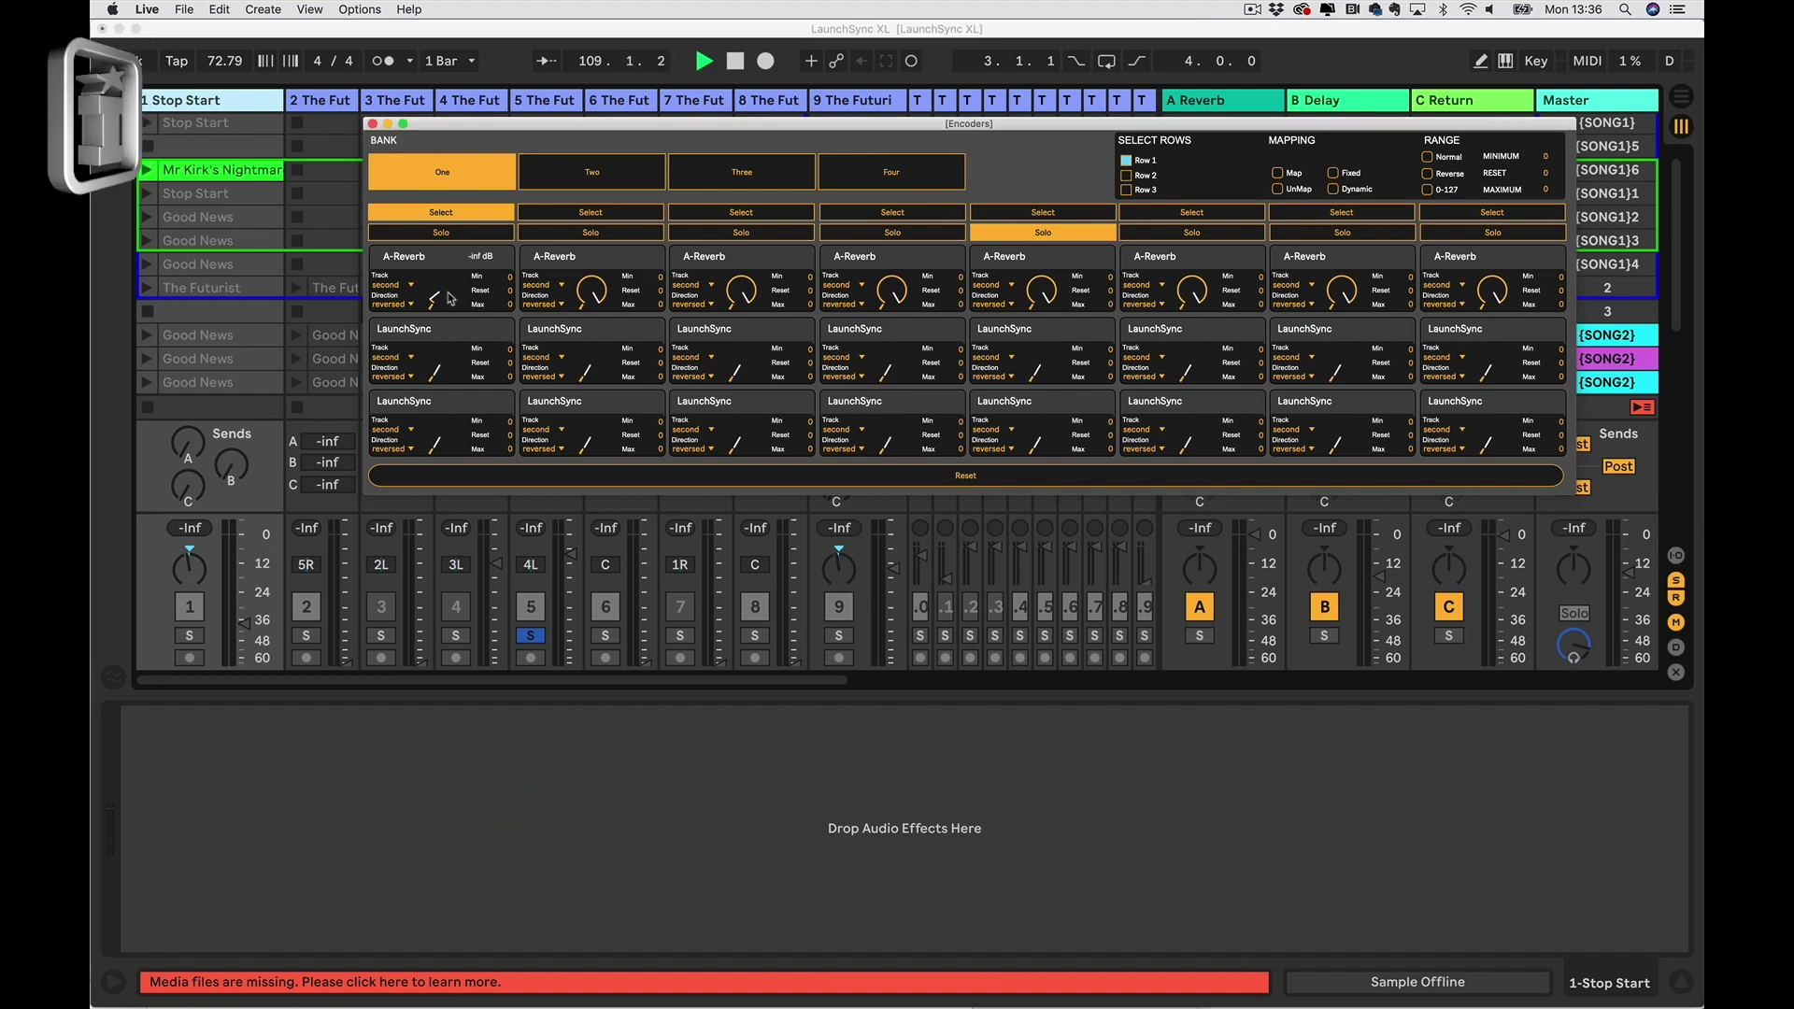
# - Set the row 1 A-Reverb encoders to Dynamic mapping with a range of 0-127
pyautogui.moveTo(558, 128); pyautogui.dragTo(504, 181)
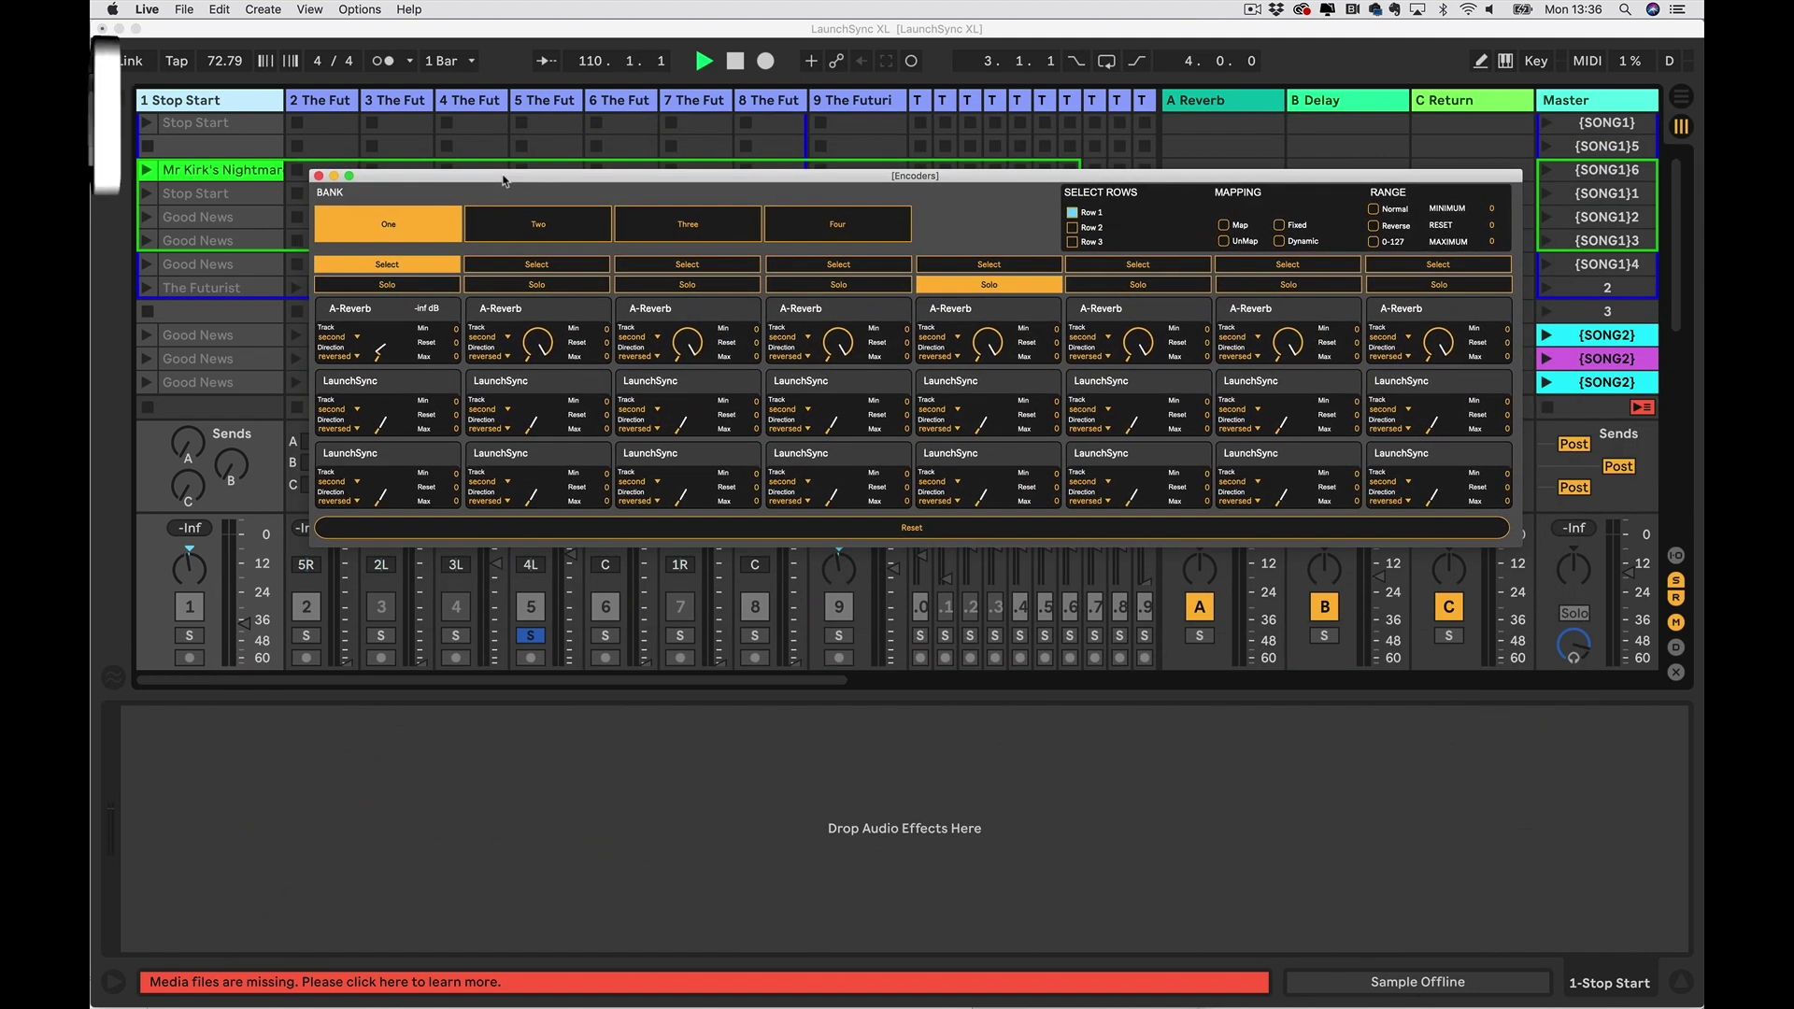
pyautogui.click(1280, 241)
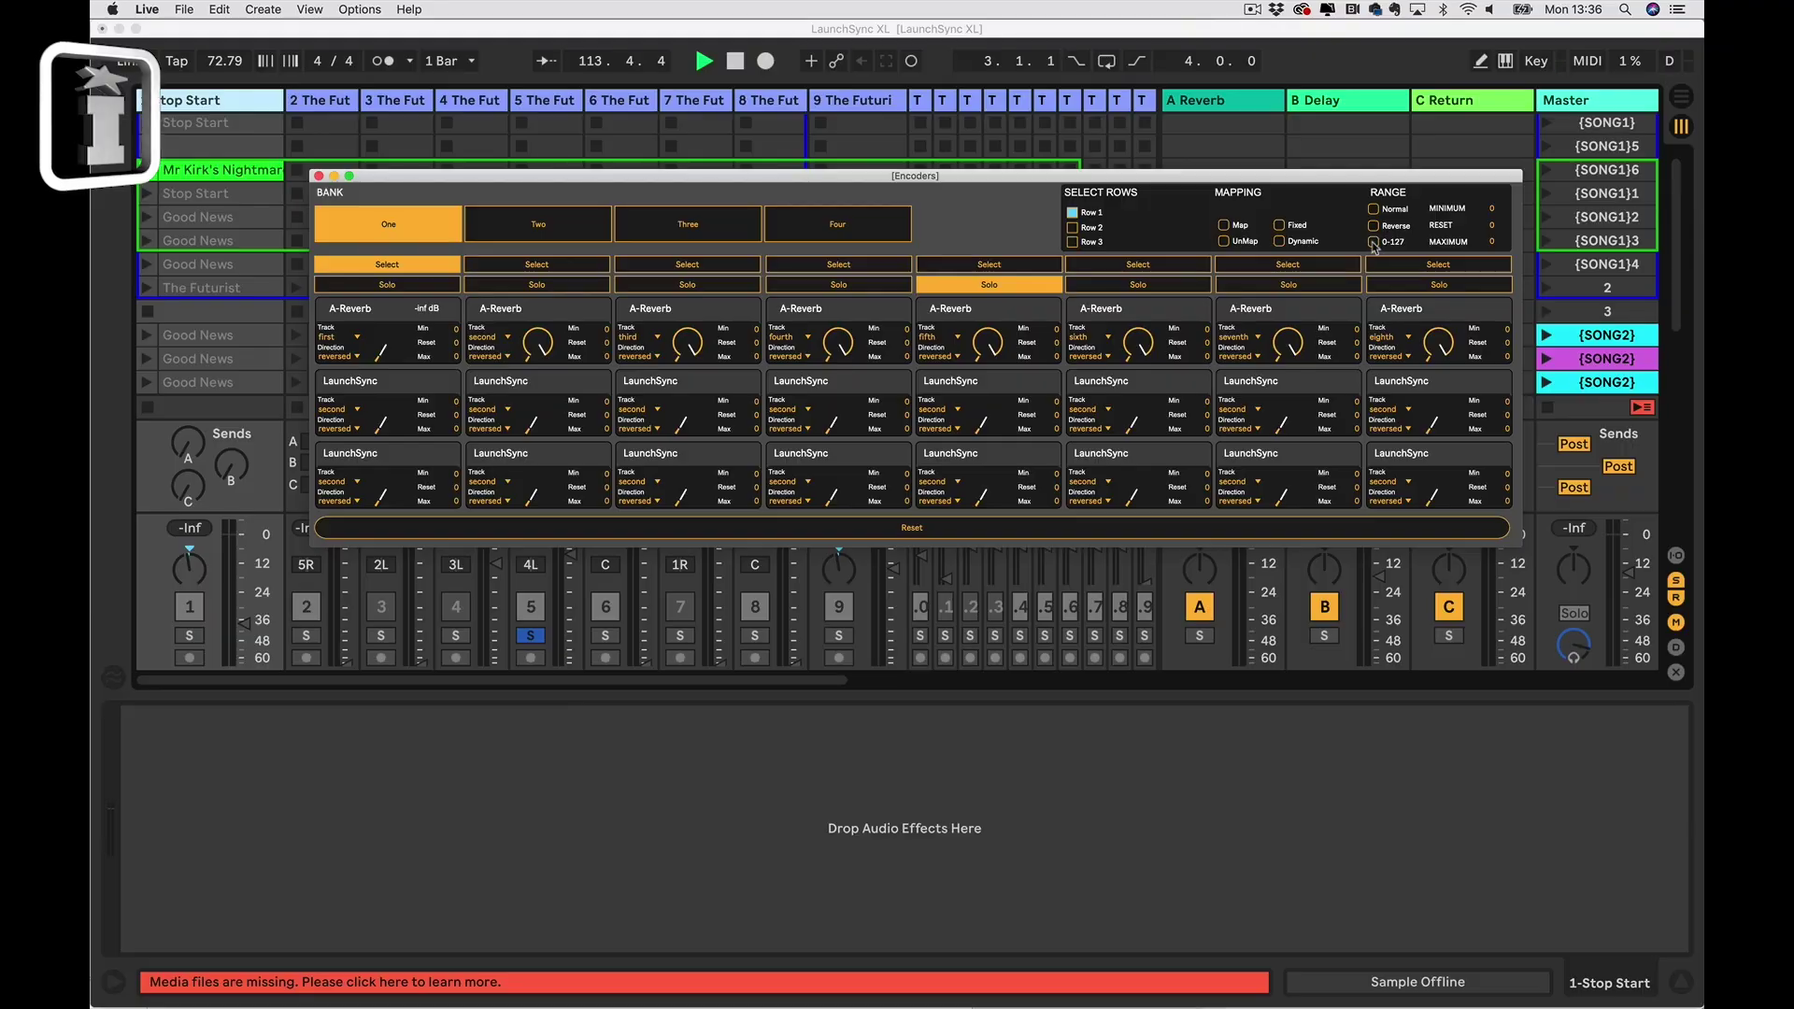
pyautogui.click(1373, 242)
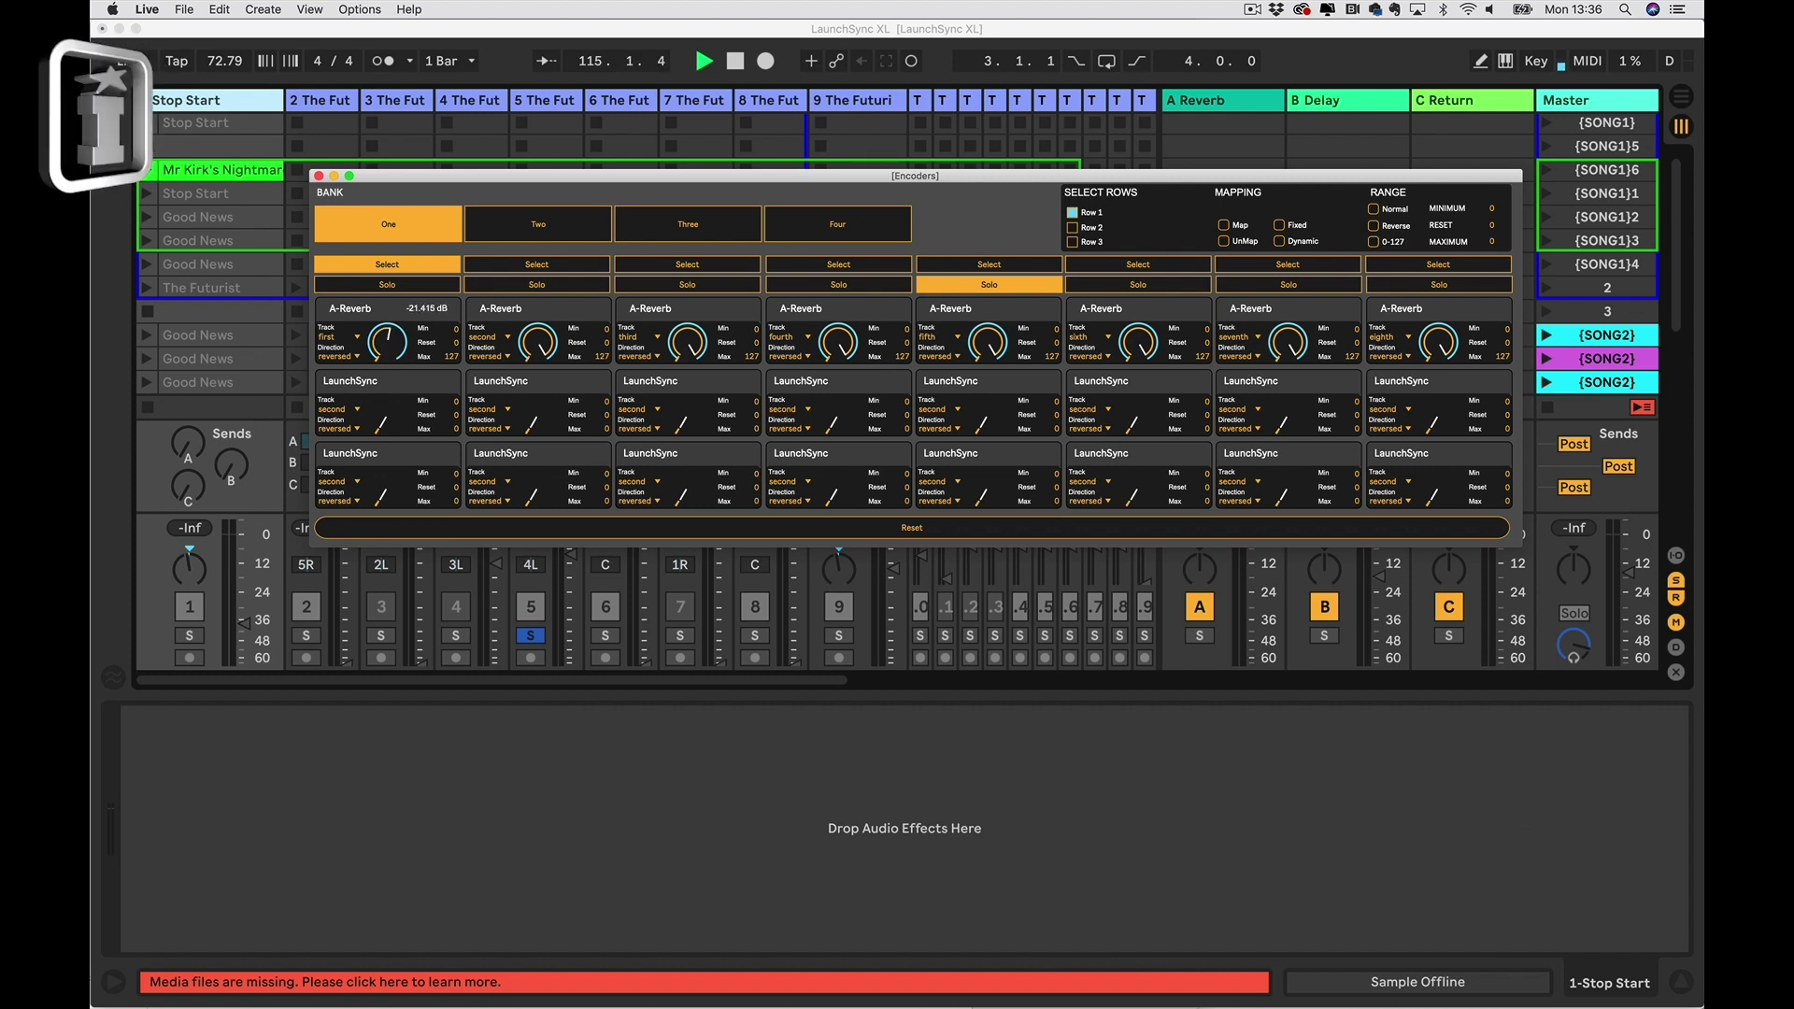
# - Set the row 1 encoders' direction to Normal and adjust the second track's A-Reverb send to about -31.6 dB
pyautogui.moveTo(462, 179); pyautogui.dragTo(609, 159)
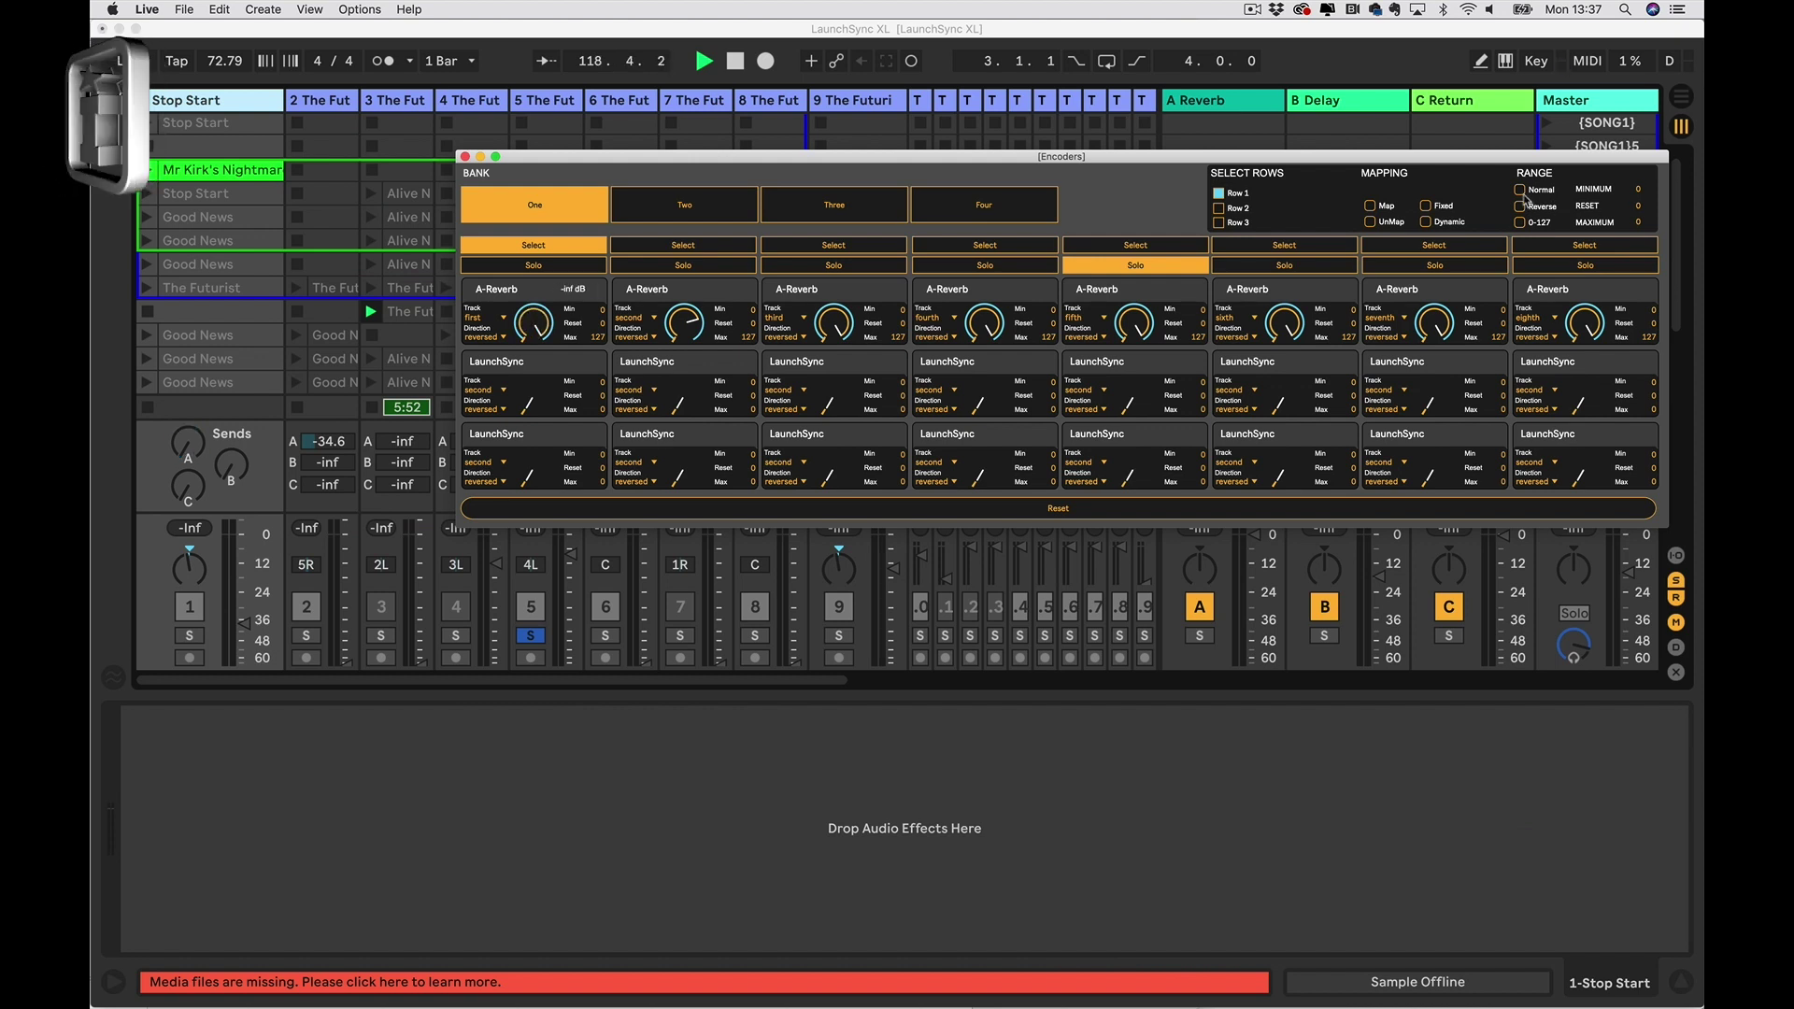
pyautogui.click(1520, 191)
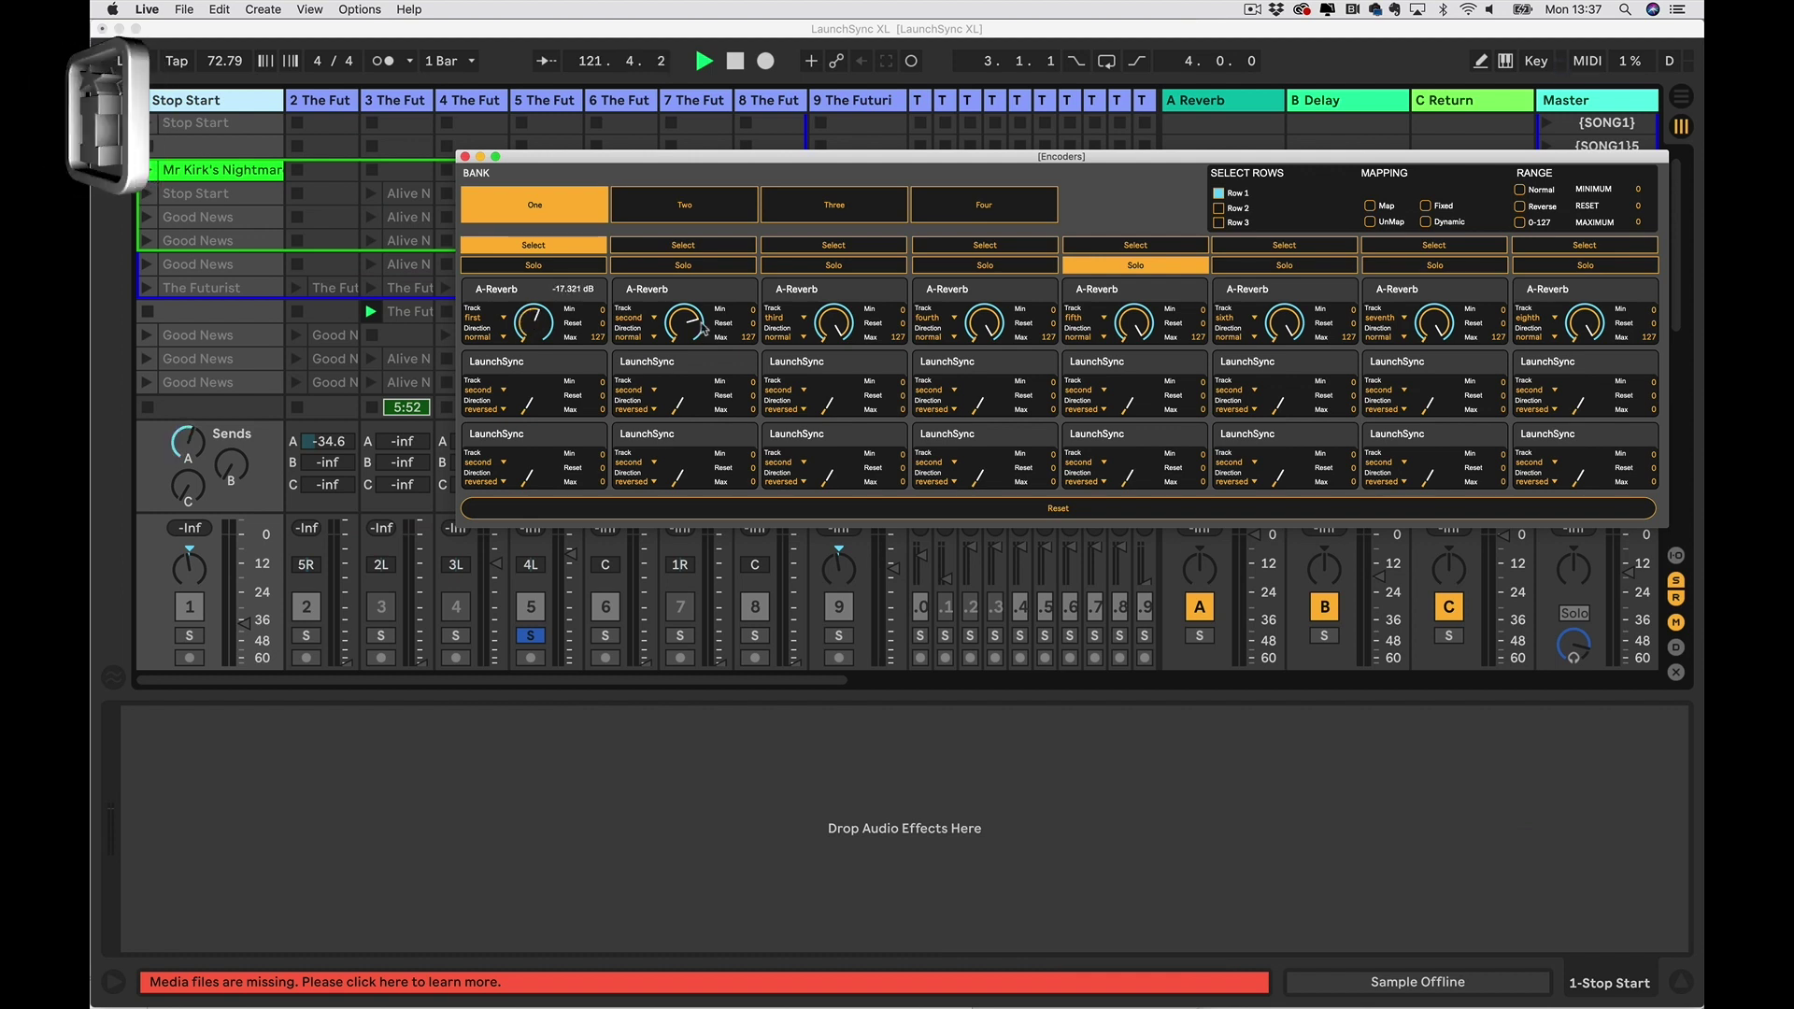
pyautogui.moveTo(689, 325)
pyautogui.mouseDown()
pyautogui.moveTo(689, 308)
pyautogui.moveTo(688, 355)
pyautogui.mouseUp()
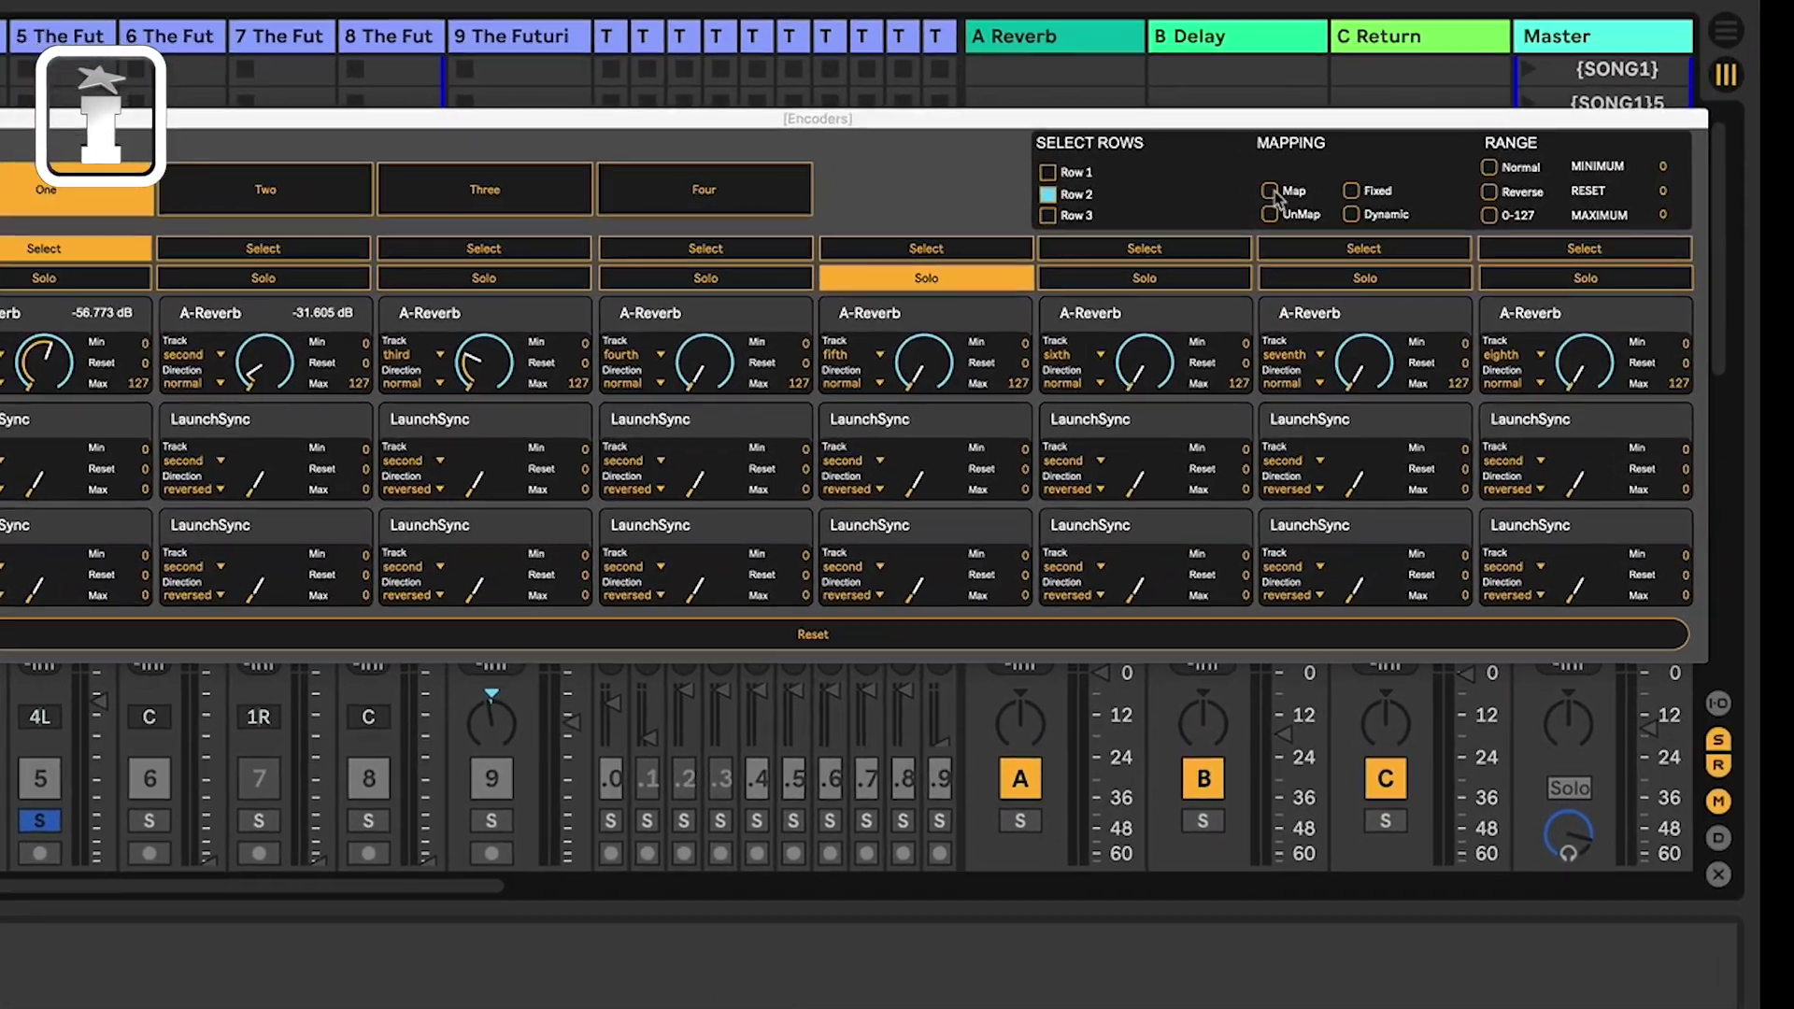
# - Map the row 2 encoders to the B-Delay send with Normal direction, a reset value of 47 and Dynamic mapping
pyautogui.click(1306, 196)
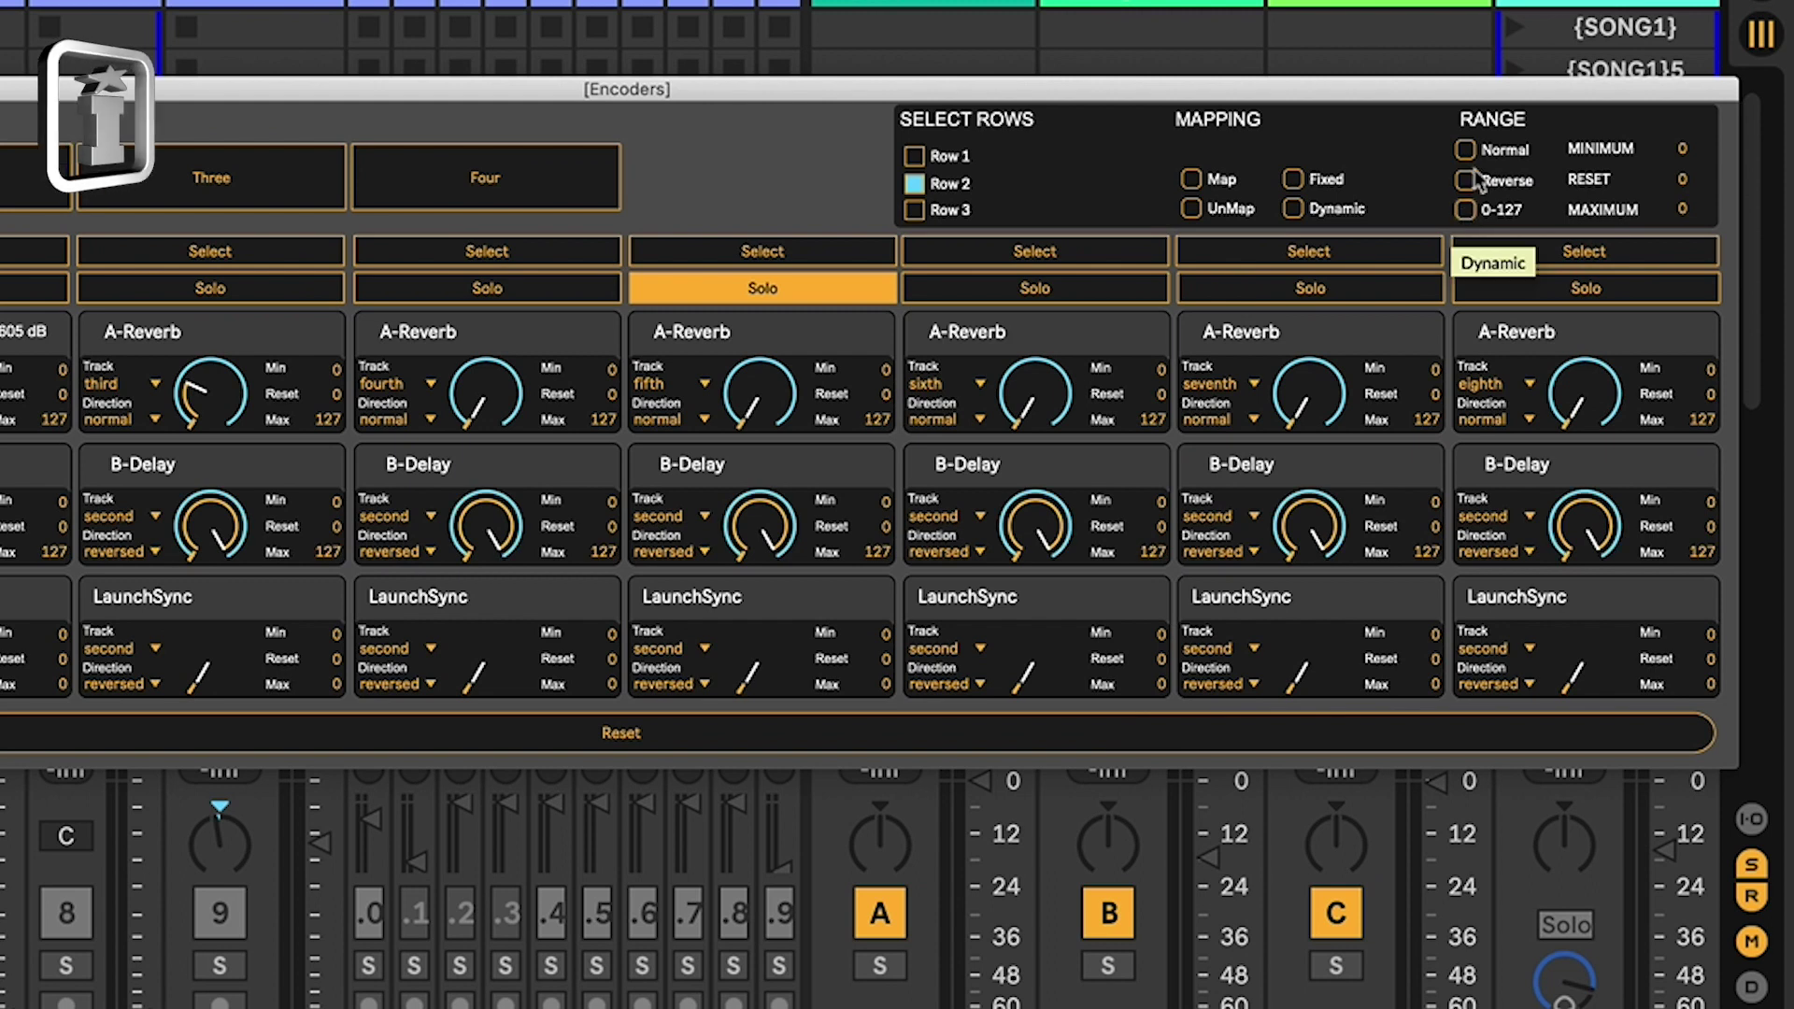
pyautogui.click(1466, 180)
pyautogui.moveTo(1682, 179)
pyautogui.mouseDown()
pyautogui.moveTo(1682, 151)
pyautogui.moveTo(1682, 170)
pyautogui.mouseUp()
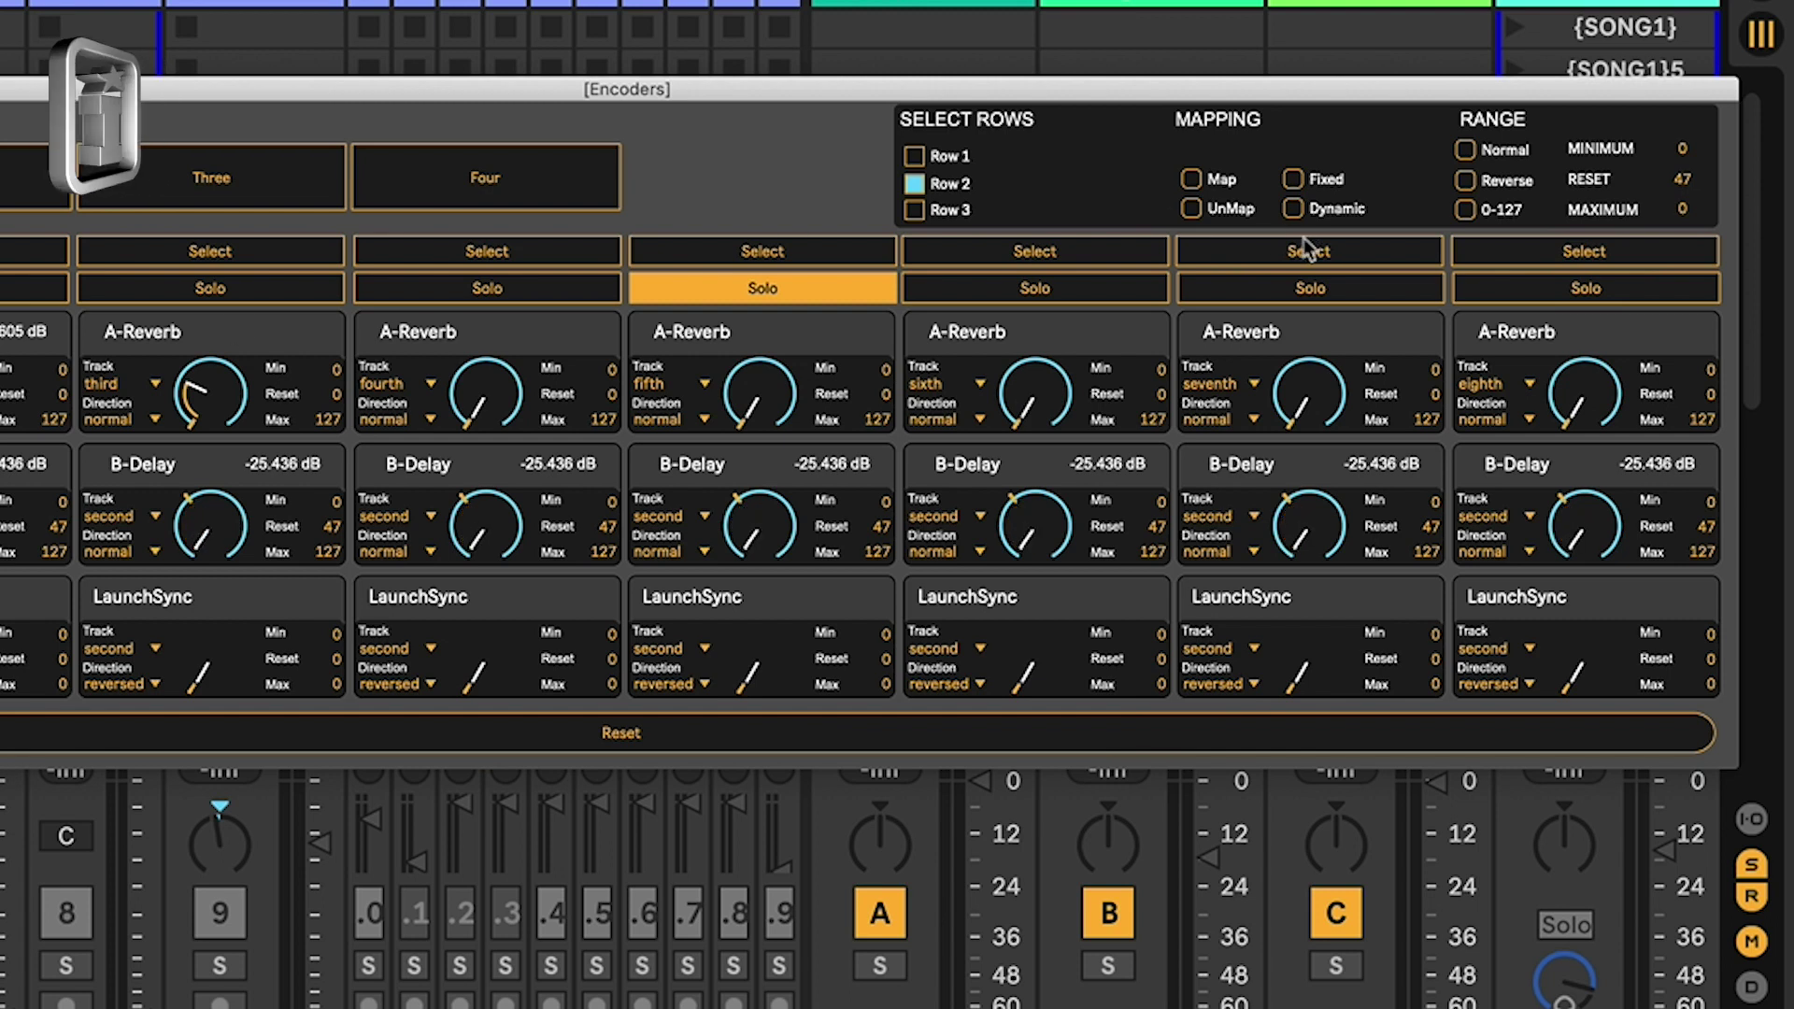
pyautogui.click(1293, 209)
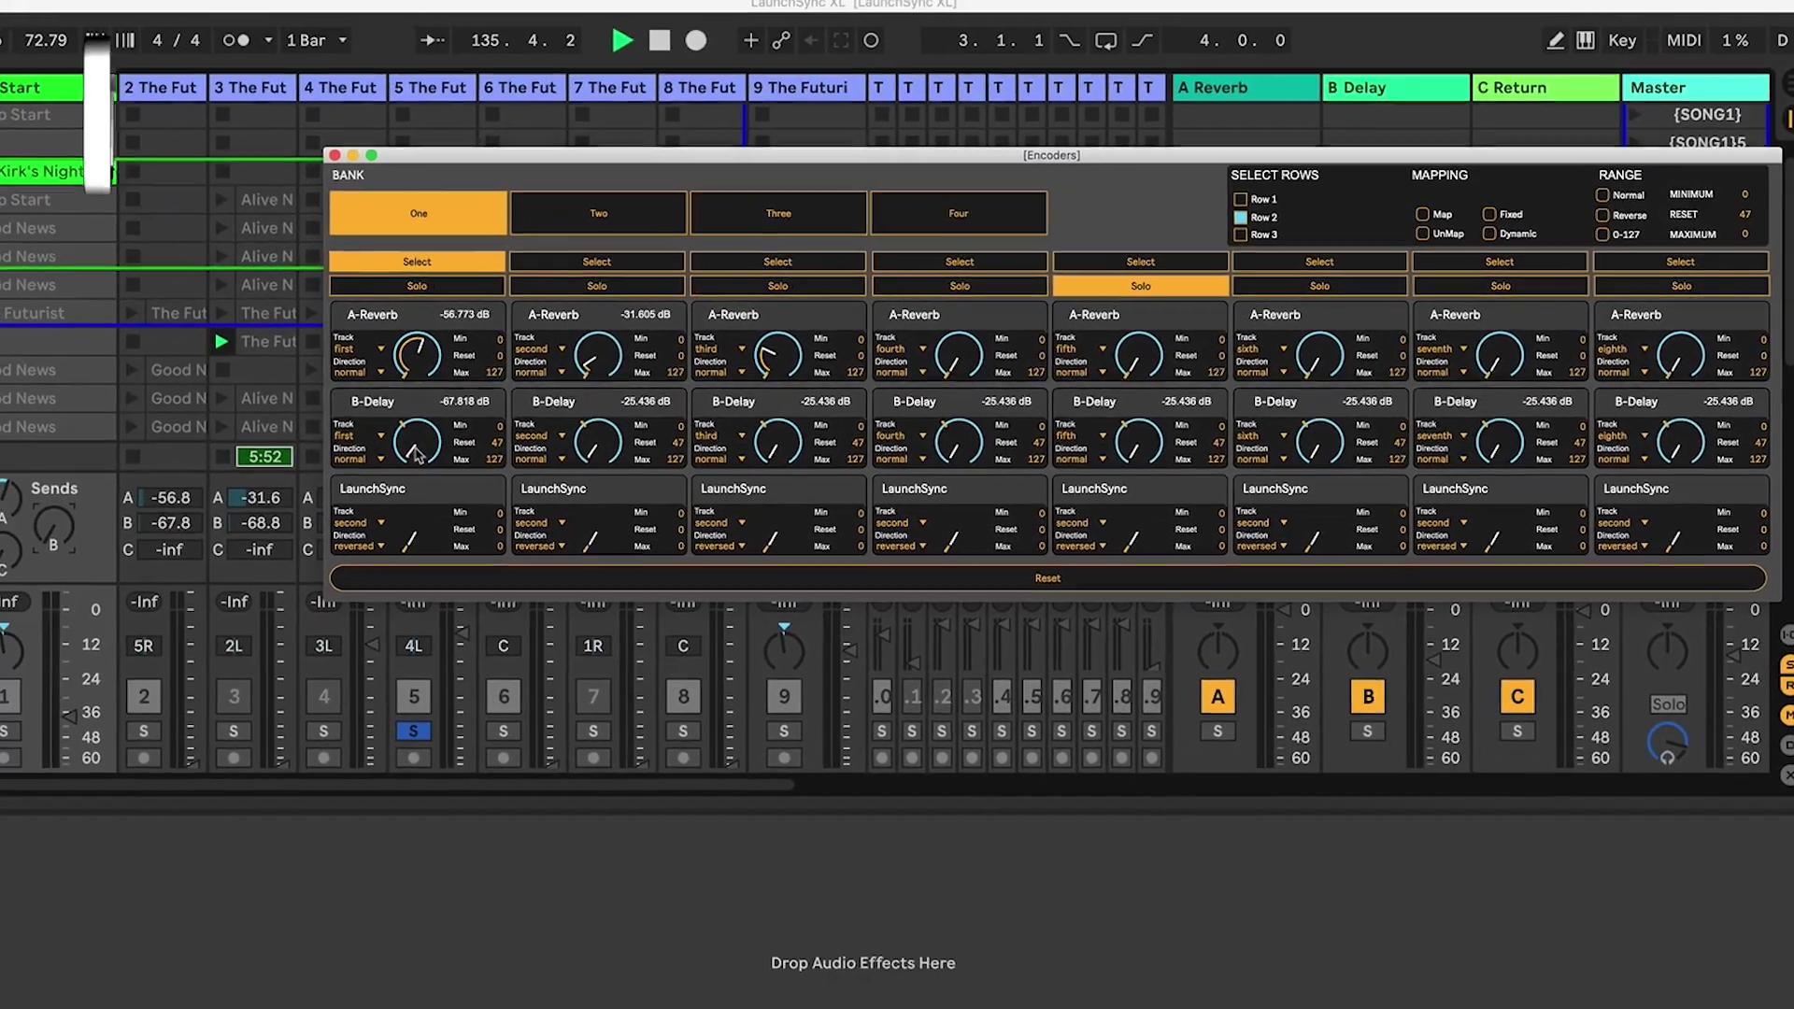
# - Raise the first track's B-Delay encoder to about -9.4 dB and reset all encoders in the bank
pyautogui.moveTo(210, 486); pyautogui.dragTo(209, 480)
pyautogui.moveTo(468, 448); pyautogui.dragTo(467, 404)
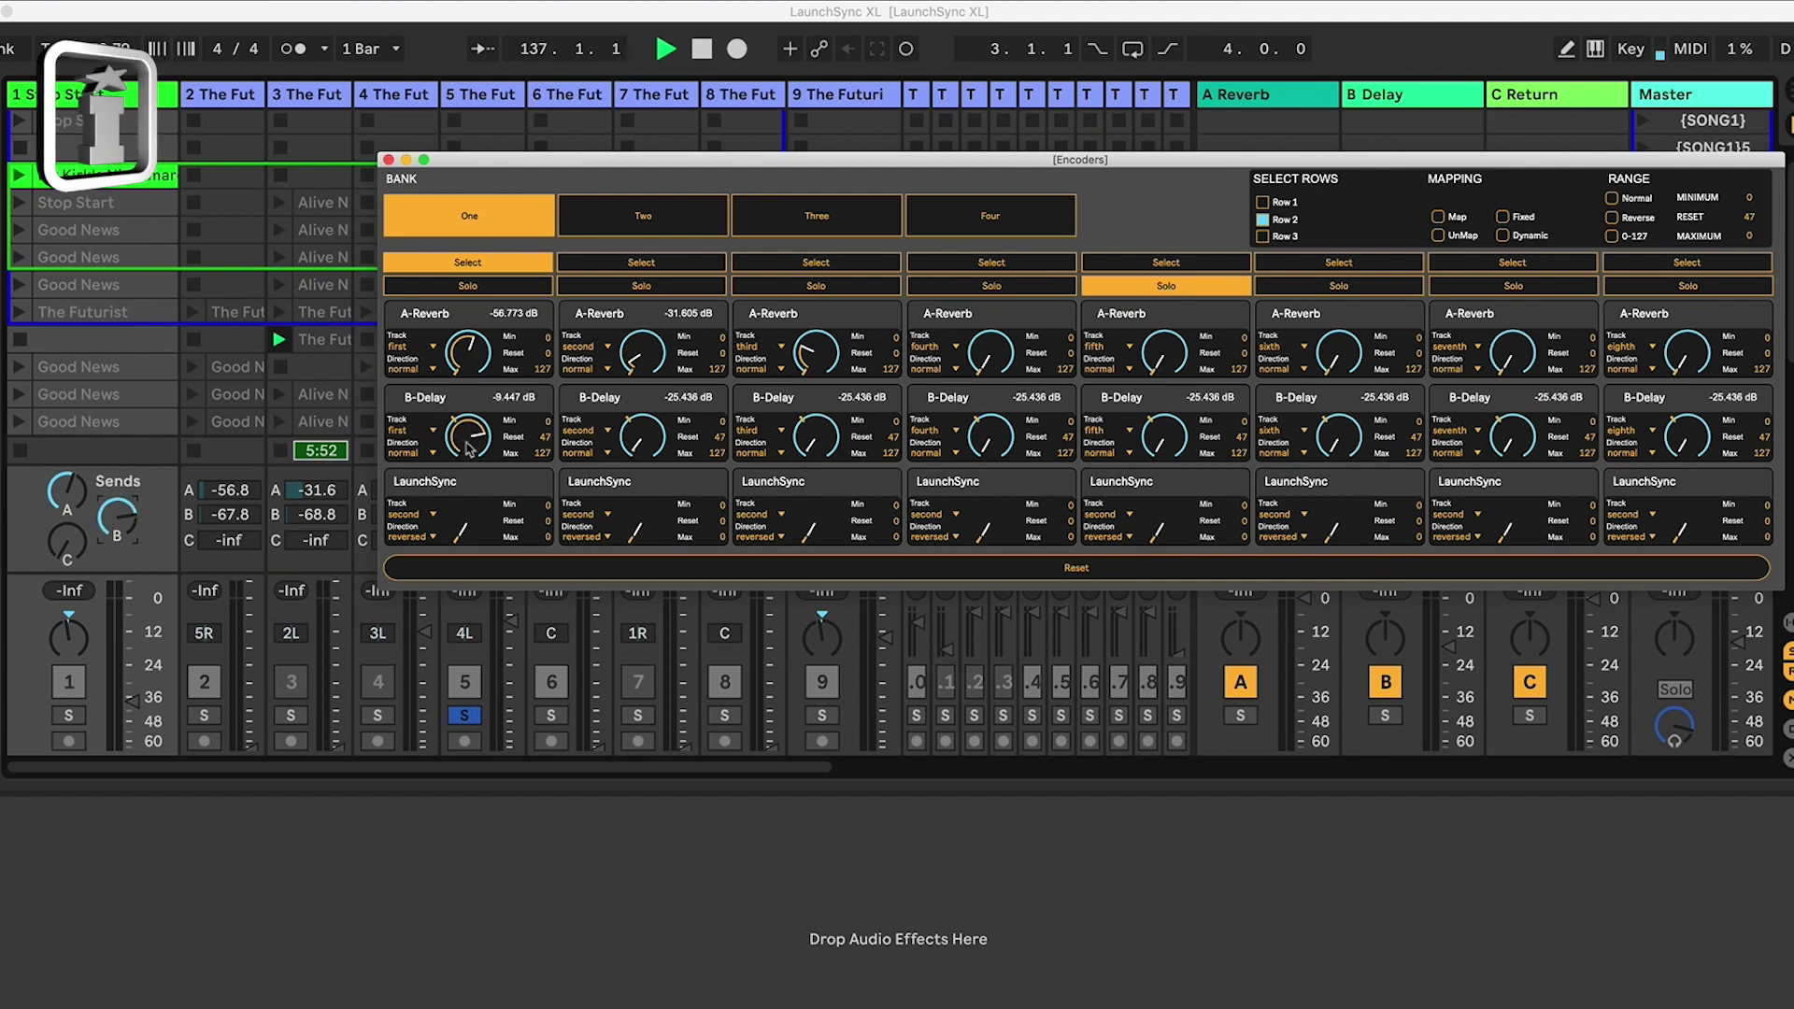
pyautogui.click(1072, 578)
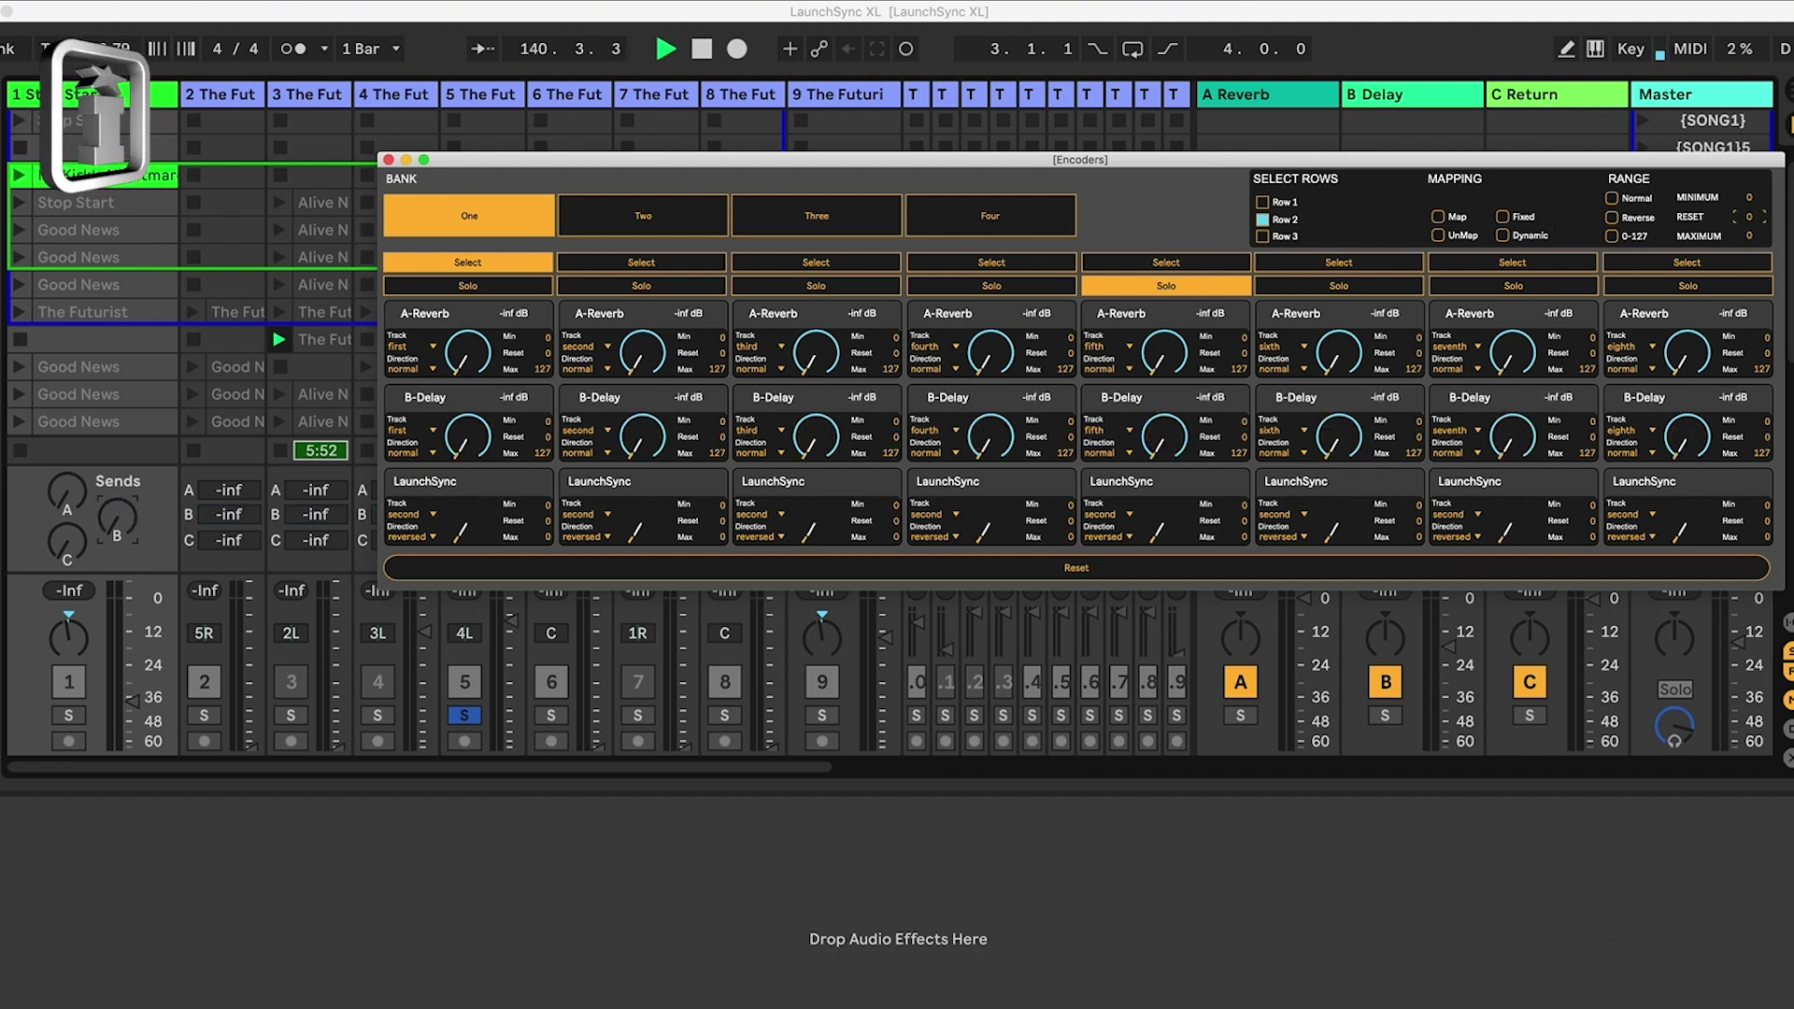
# - Raise the first track's B-Delay send to about -14.5 dB and test the reset again
pyautogui.moveTo(487, 444); pyautogui.dragTo(487, 402)
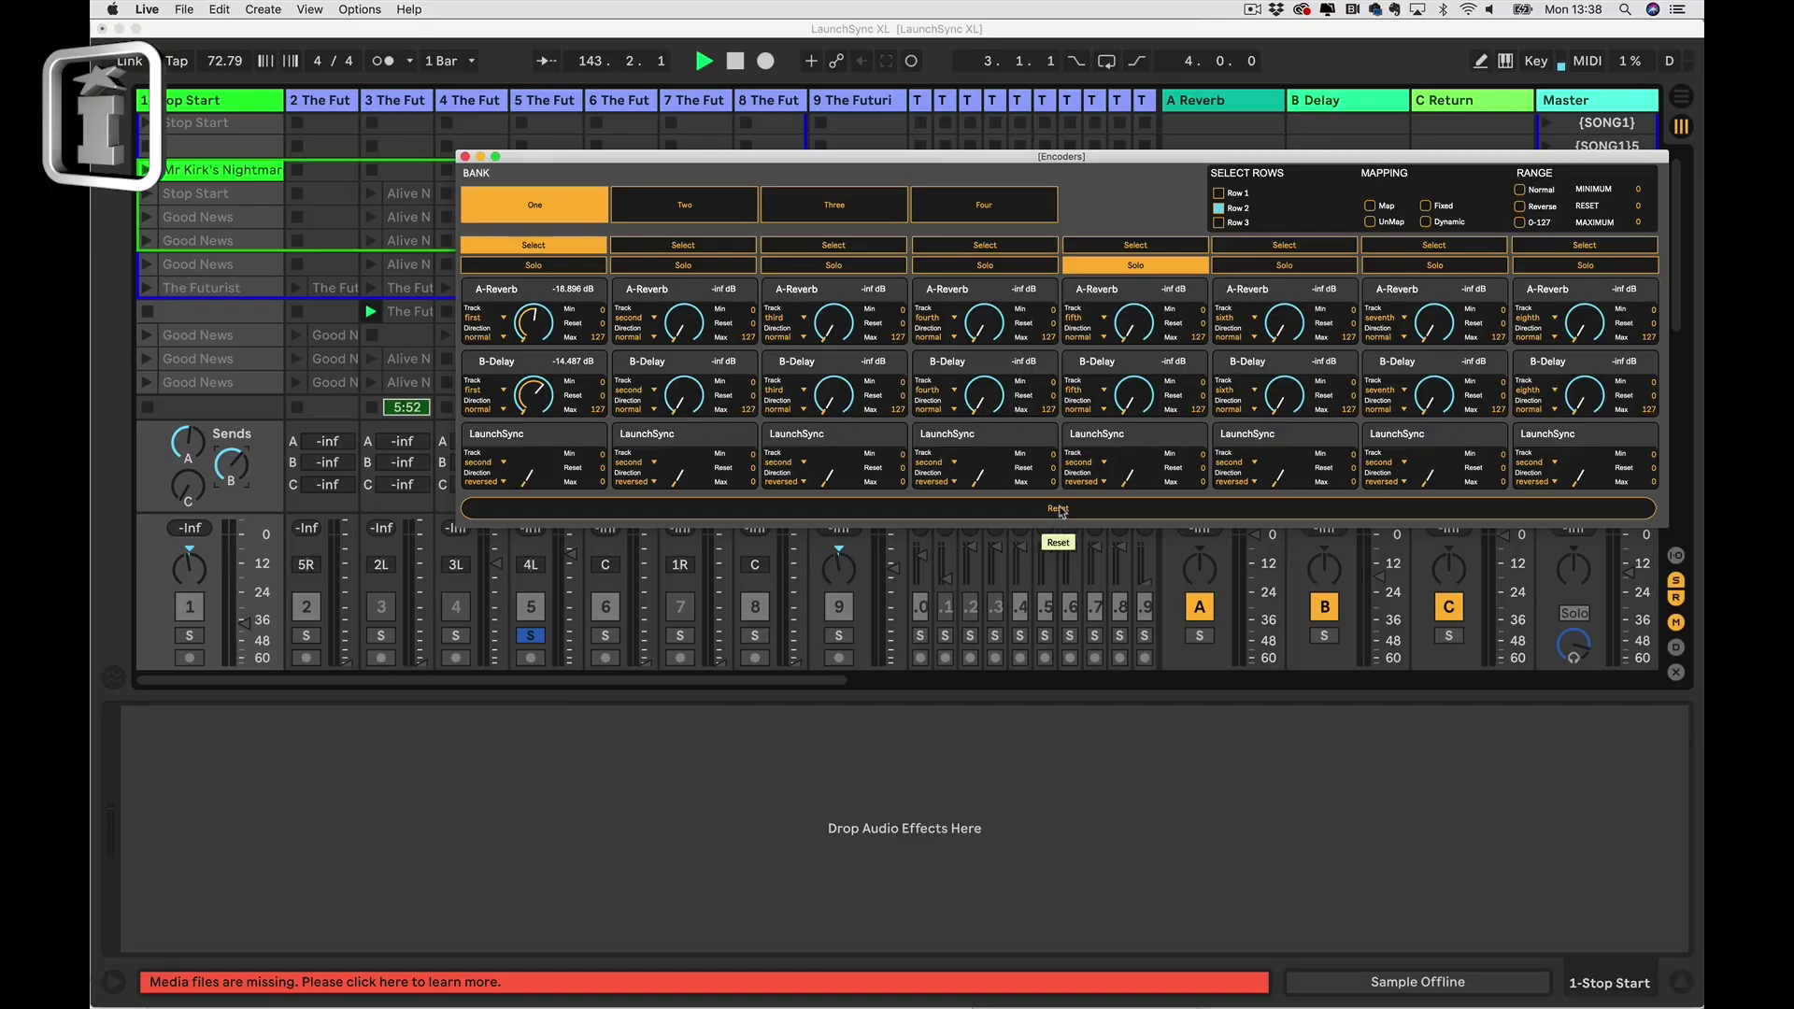
pyautogui.click(1059, 510)
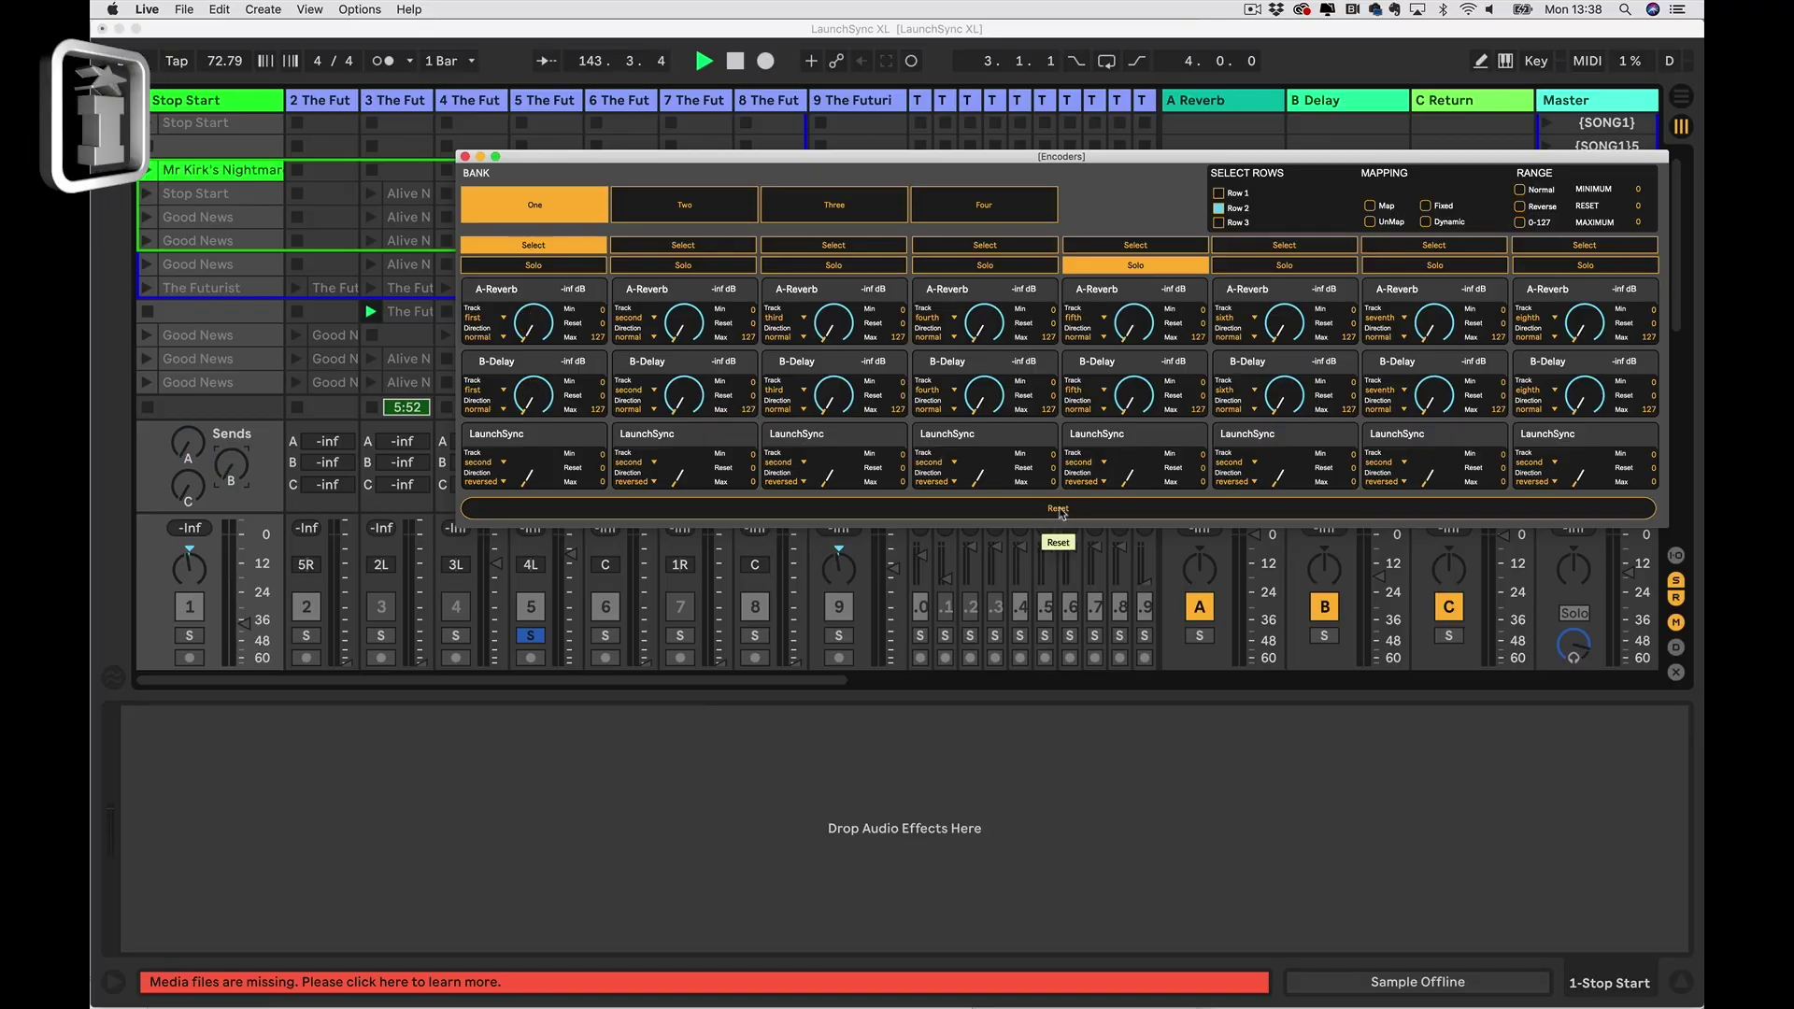
# - In encoder bank Two, map row 1 to Track Volume across the tracks with Dynamic mapping, Normal direction and a reset value of 15
pyautogui.press('super+m')
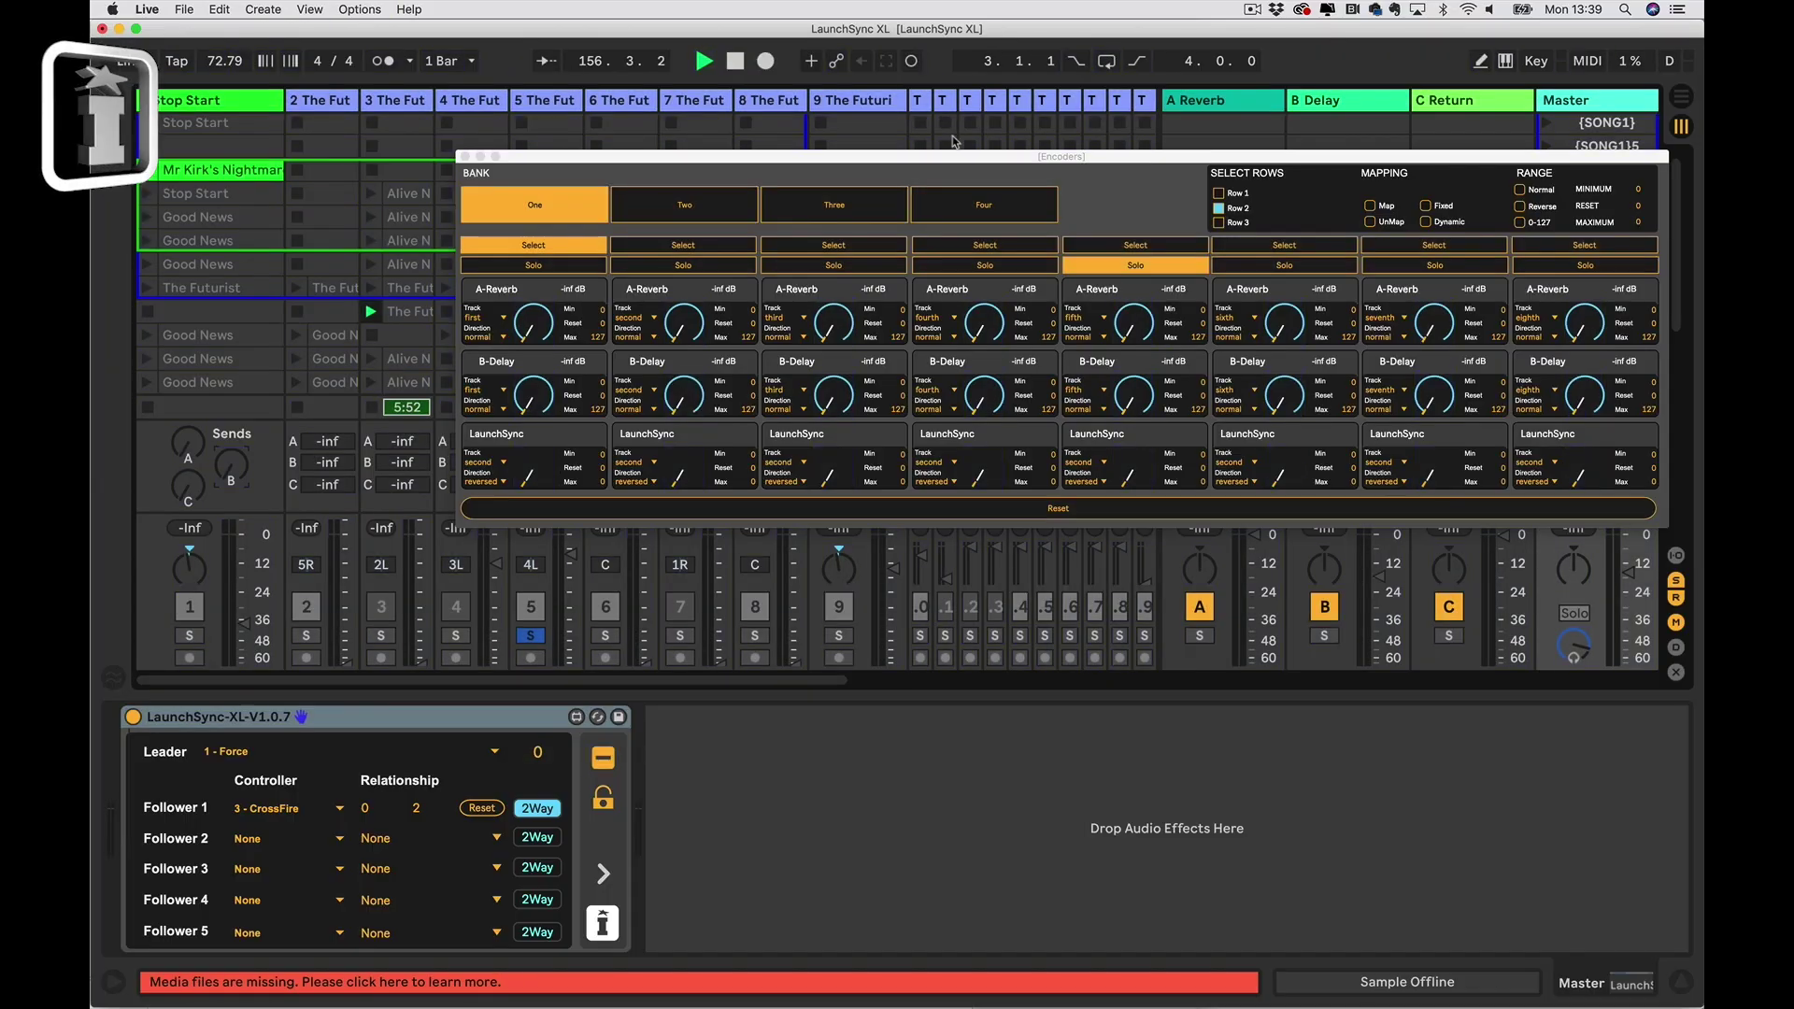
pyautogui.click(688, 211)
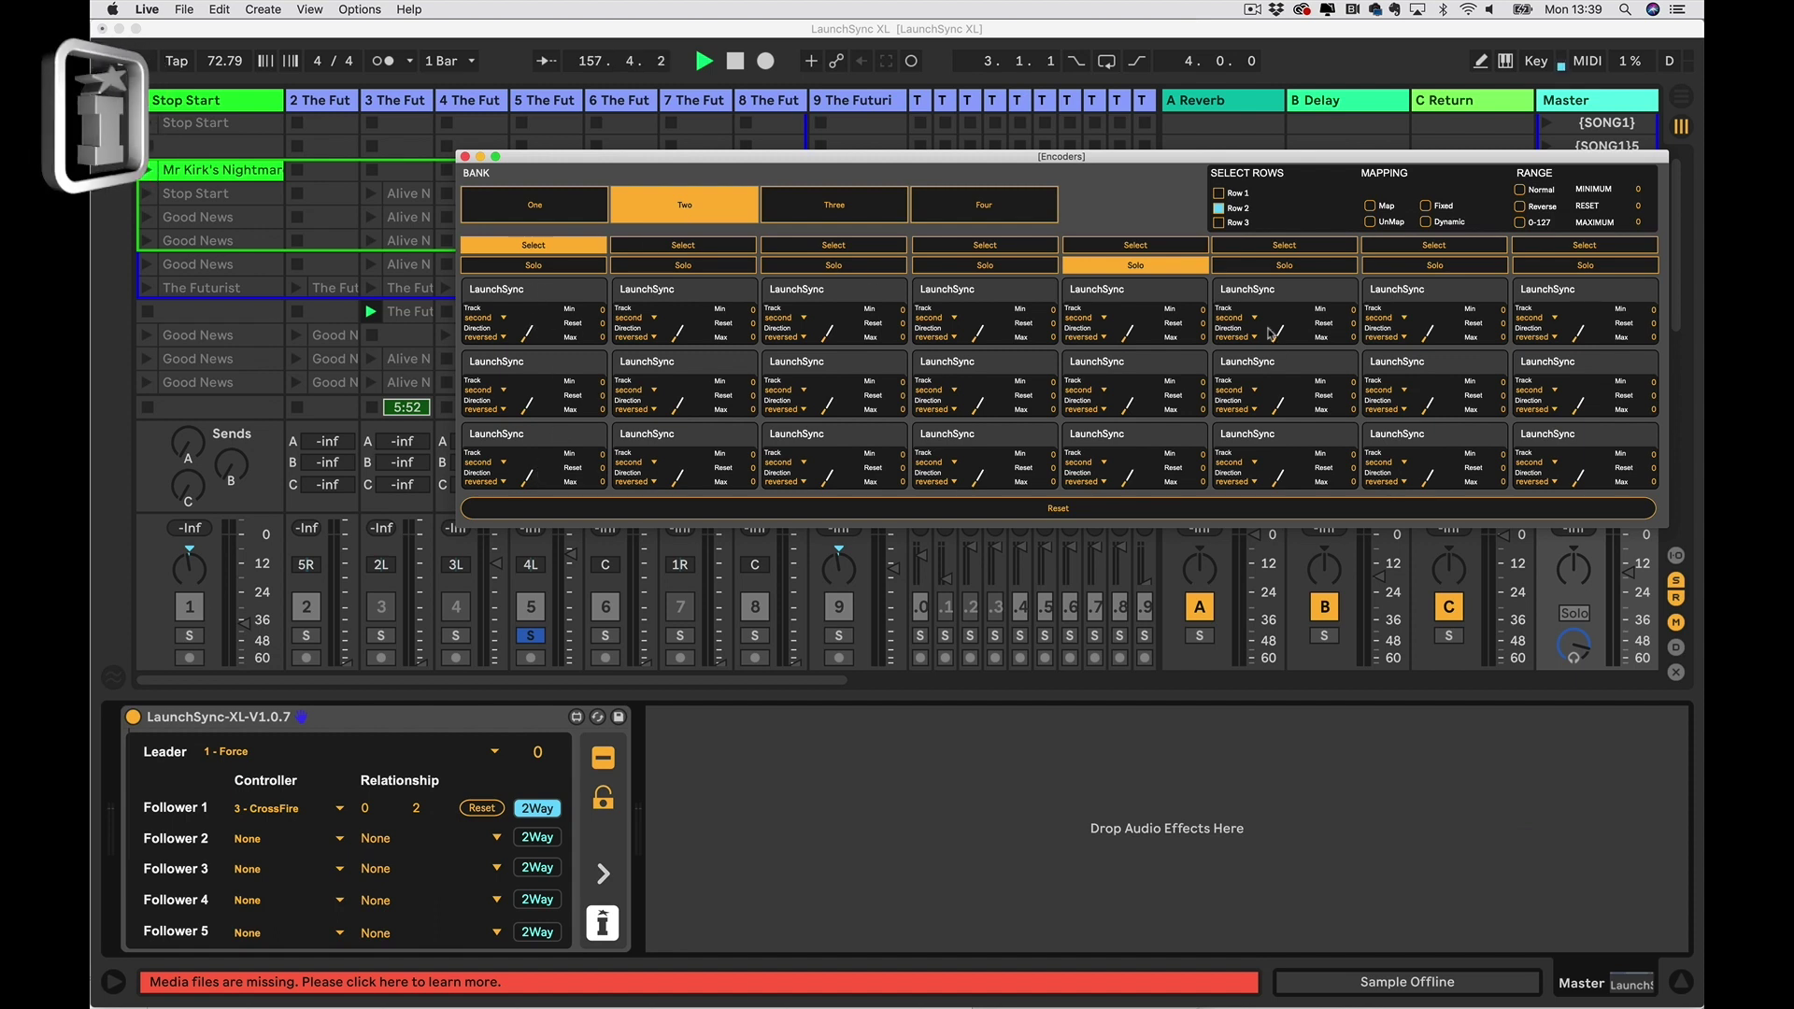
pyautogui.click(1219, 193)
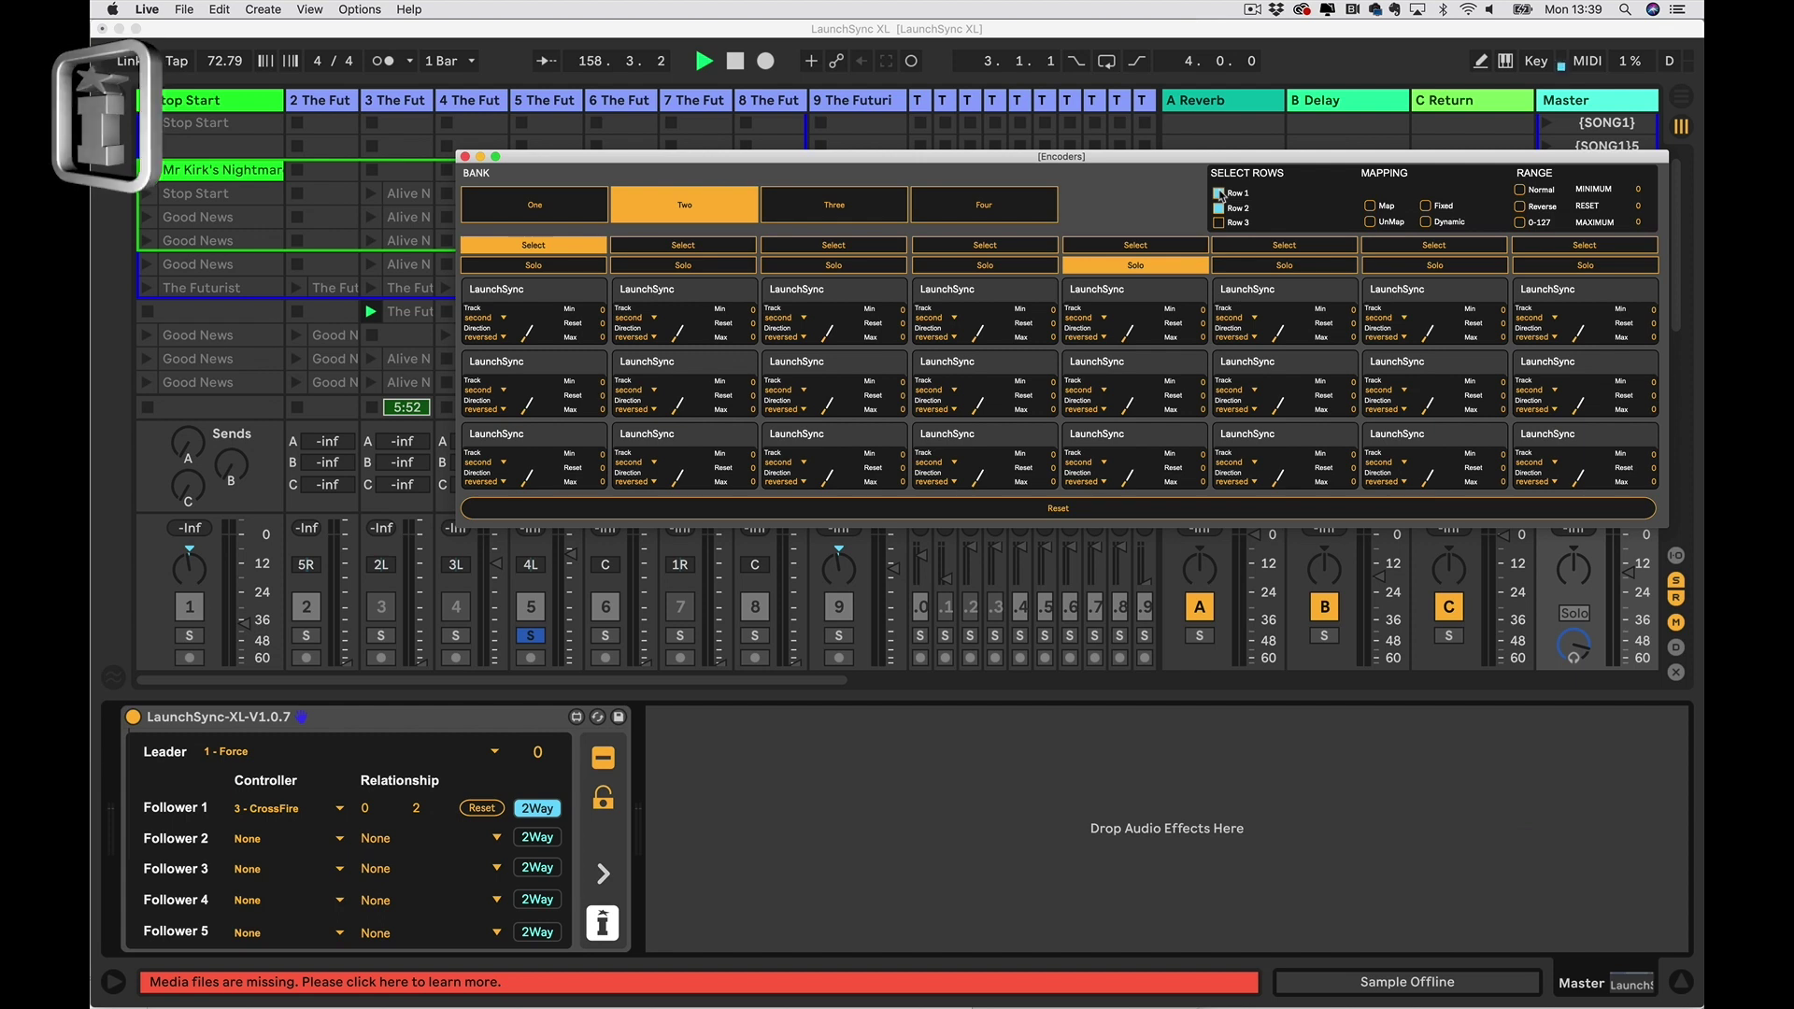
pyautogui.click(231, 605)
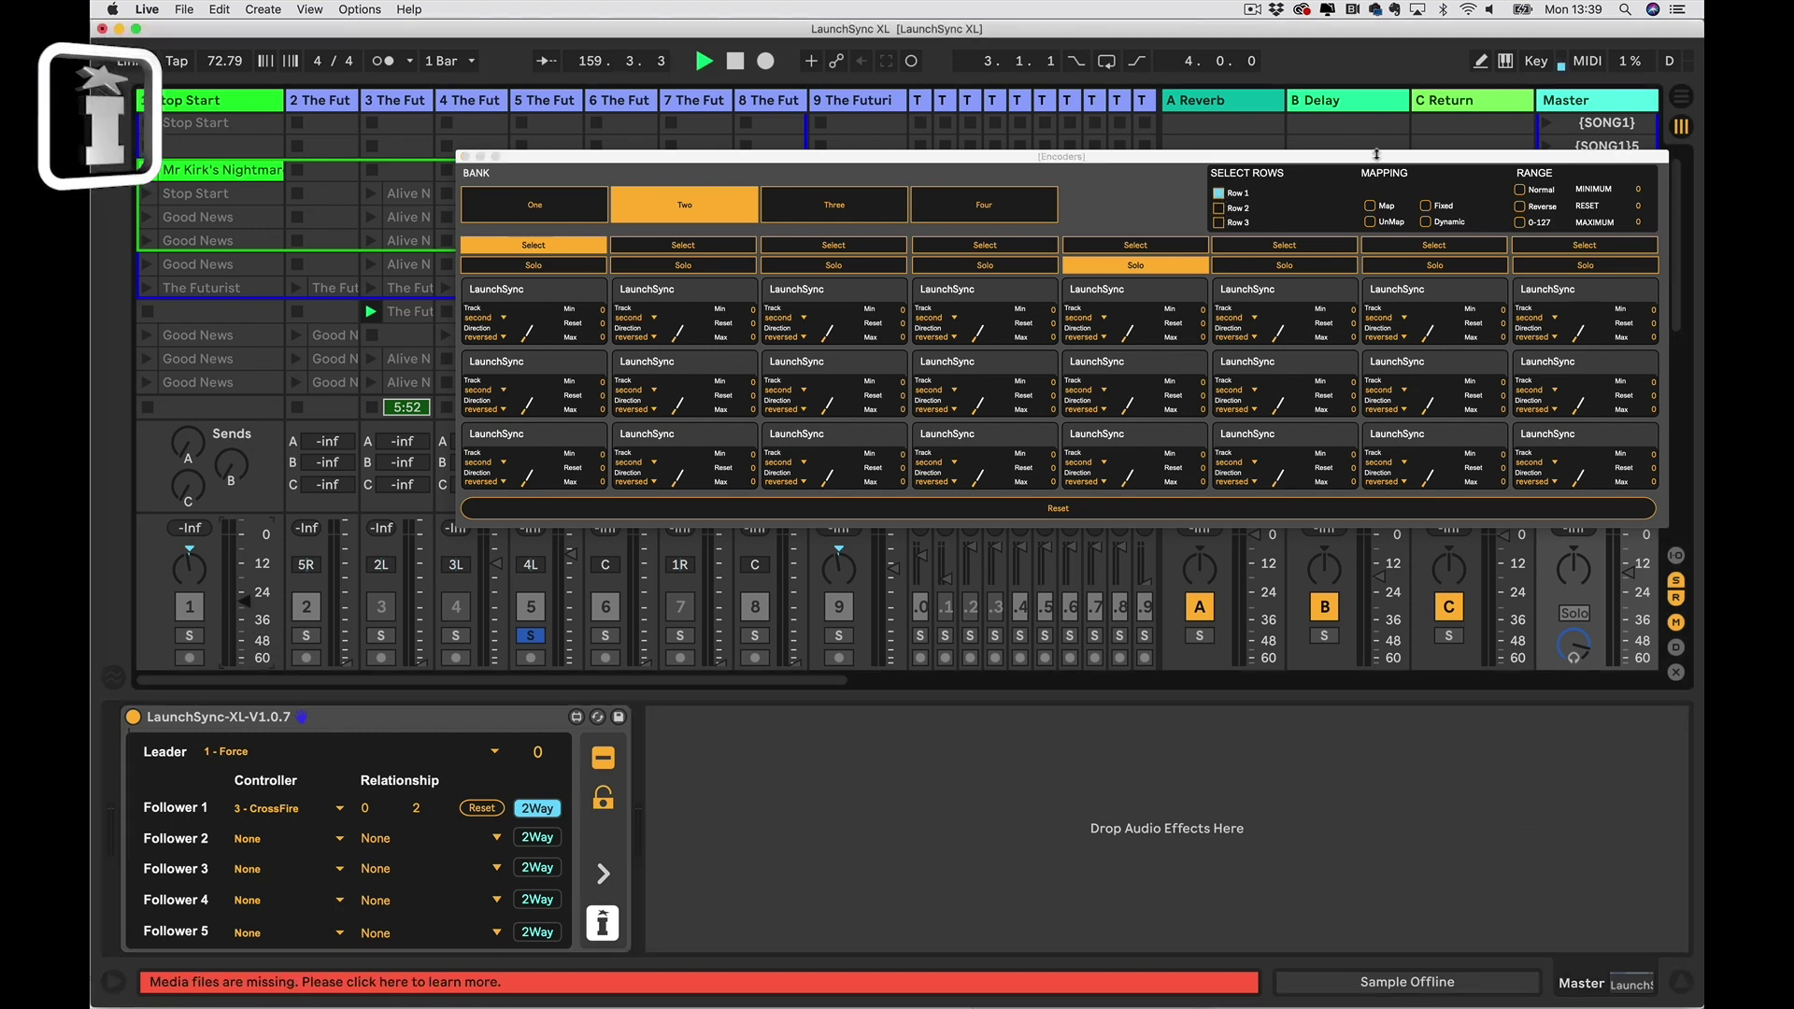
pyautogui.click(1371, 205)
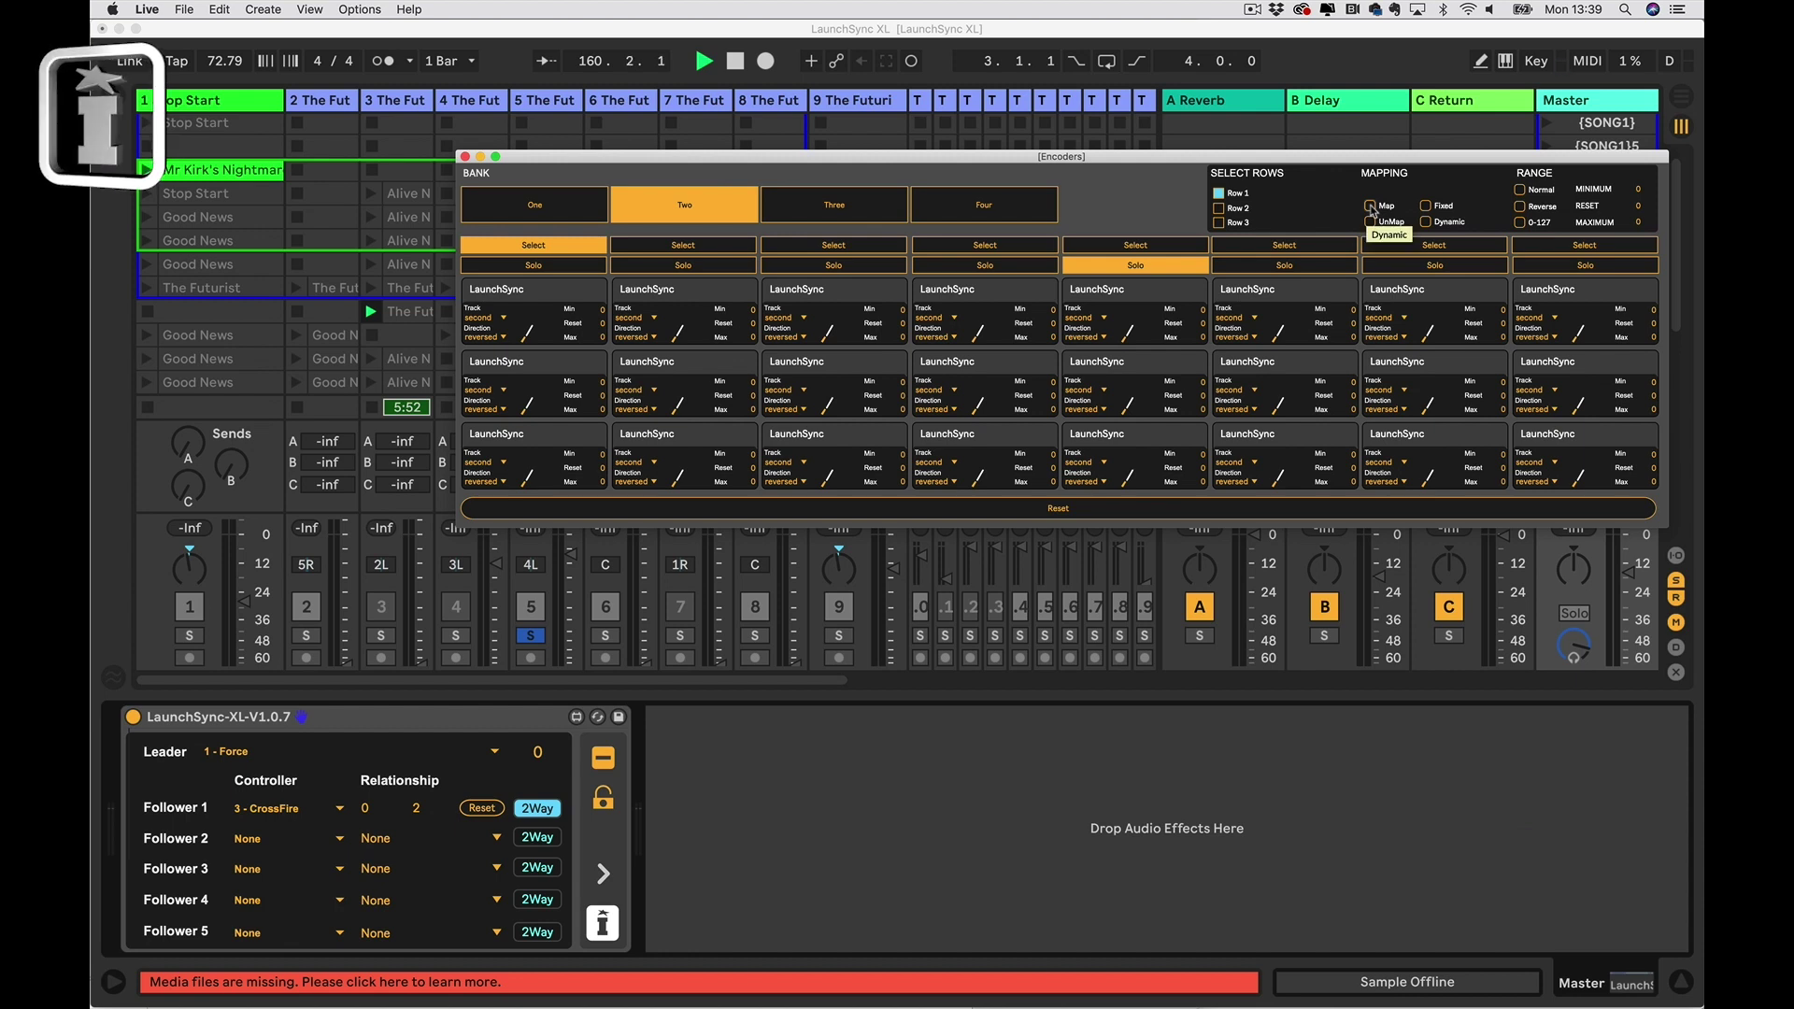
pyautogui.click(241, 583)
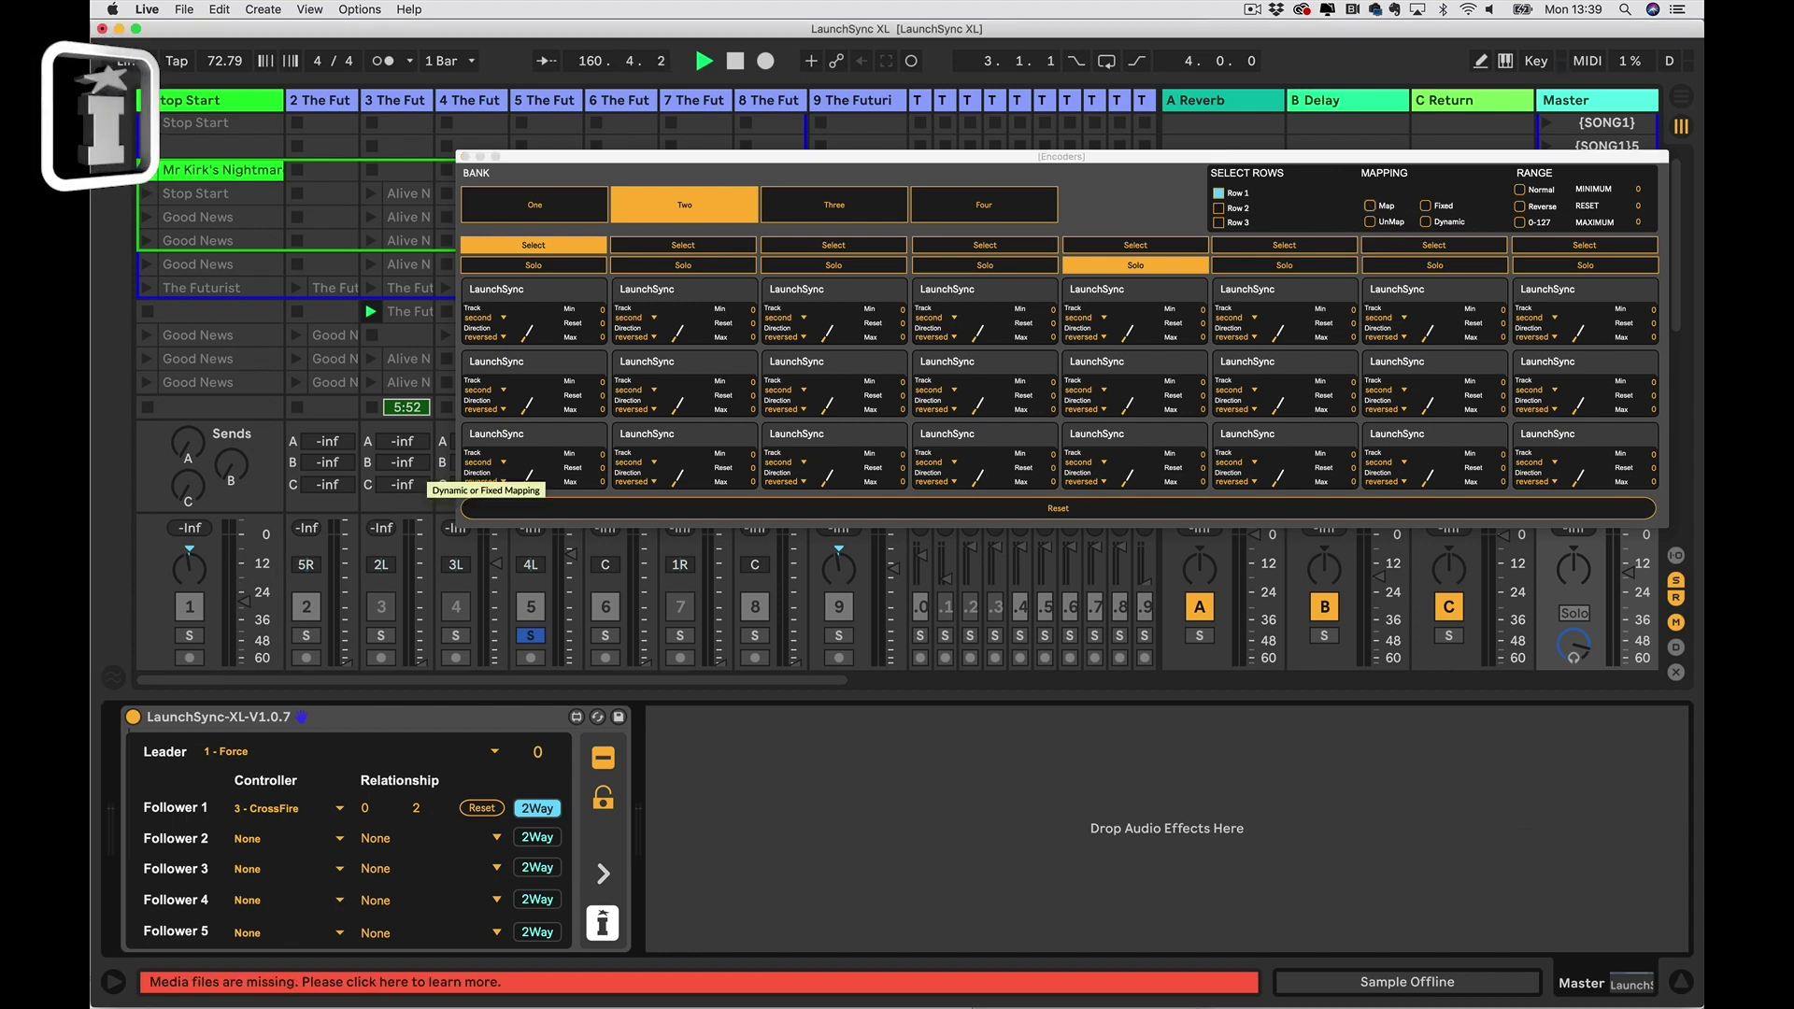
pyautogui.click(1371, 205)
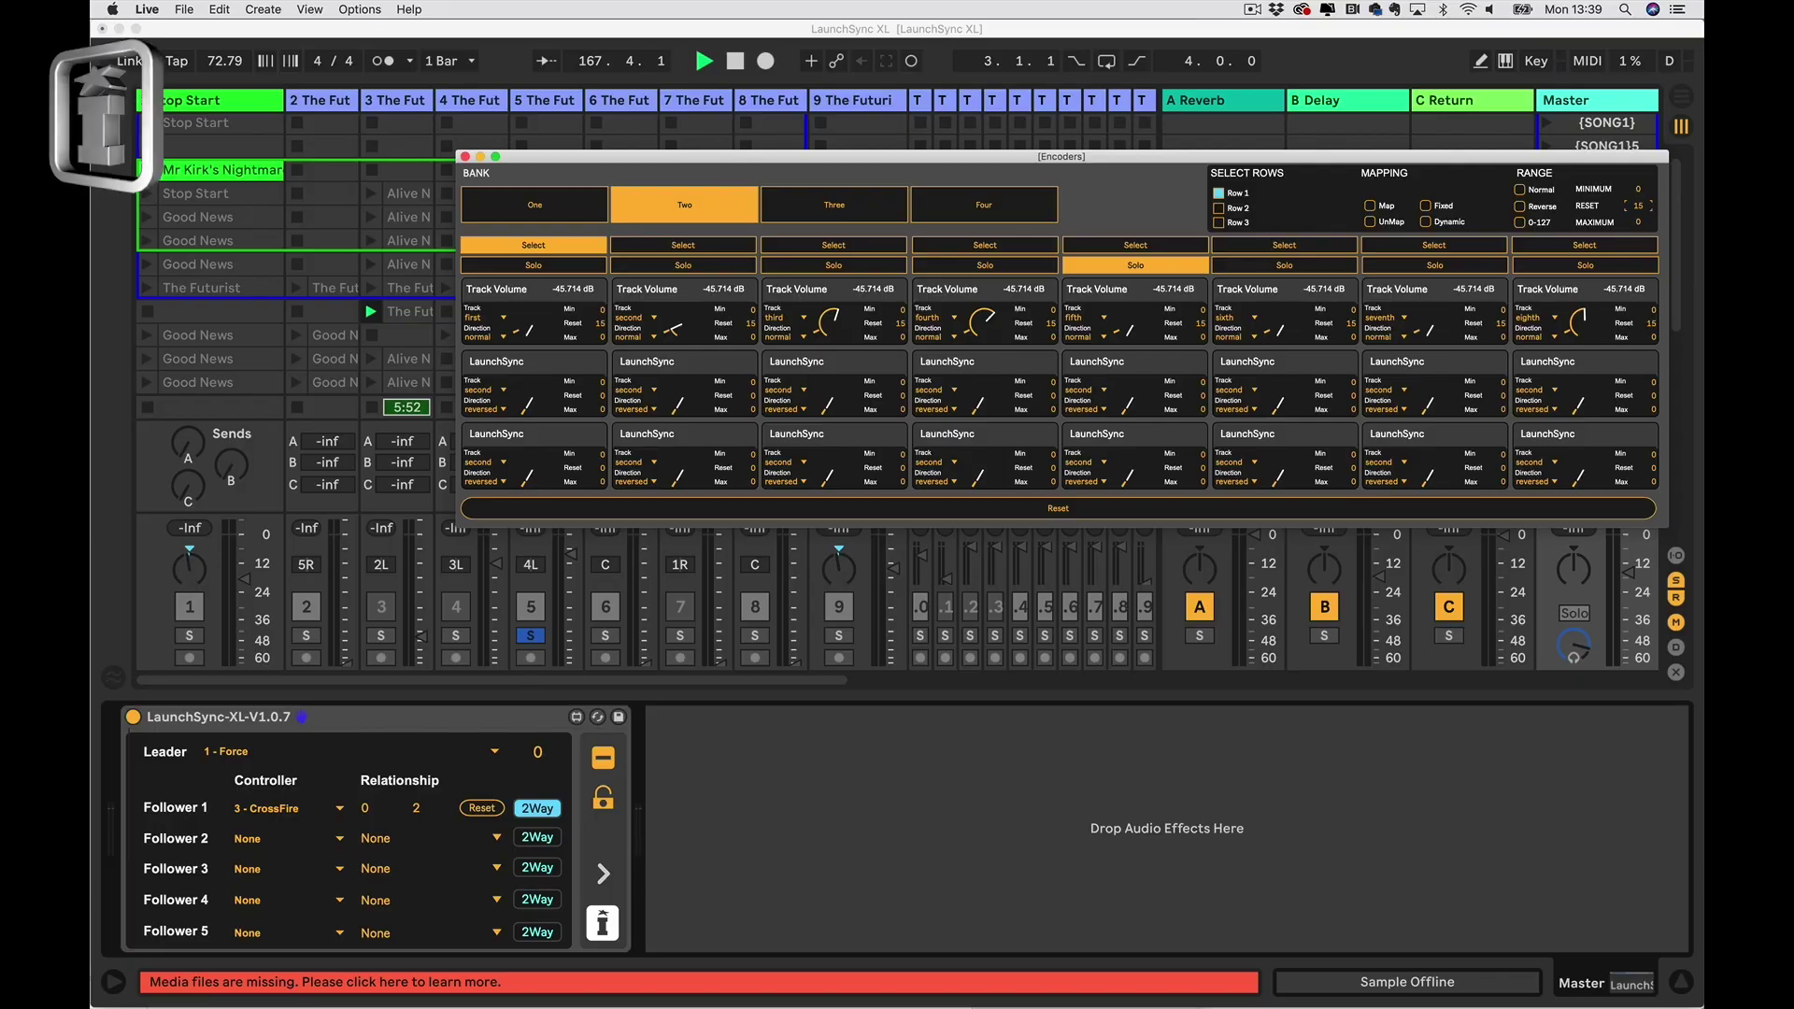